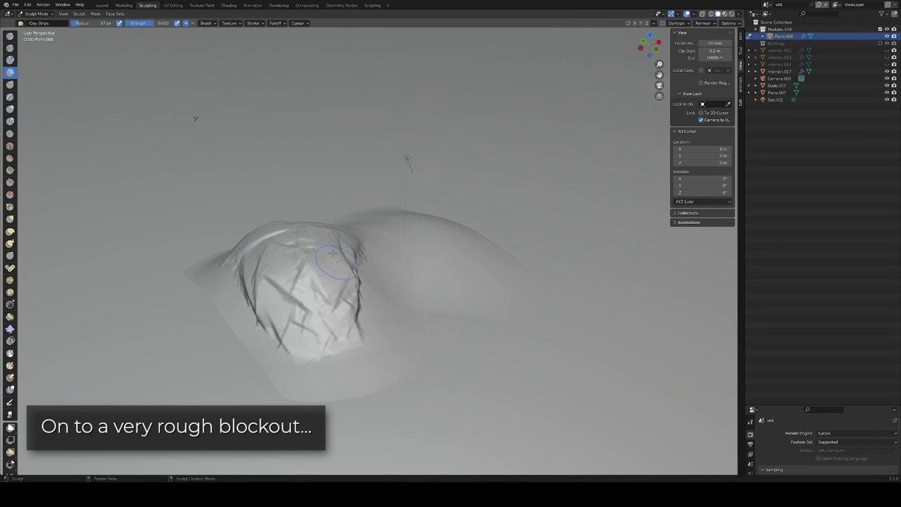
- Build up a new terrain lump below-right of the mound with the Grab brush
left_click_drag(333, 254, 414, 318)
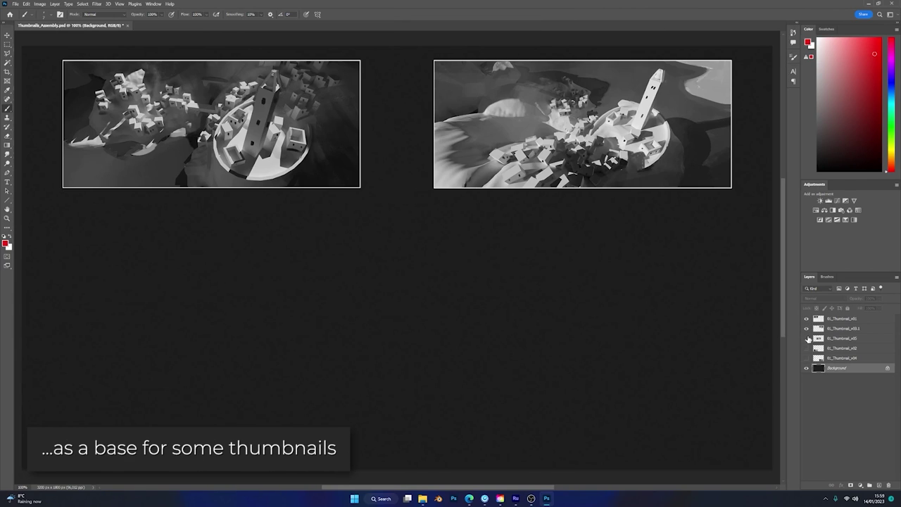
- Show the middle, bottom-left and bottom-right thumbnails and add an empty layer on top
left_click(808, 348)
left_click(807, 350)
left_click(807, 360)
key("ctrl+alt+shift+n")
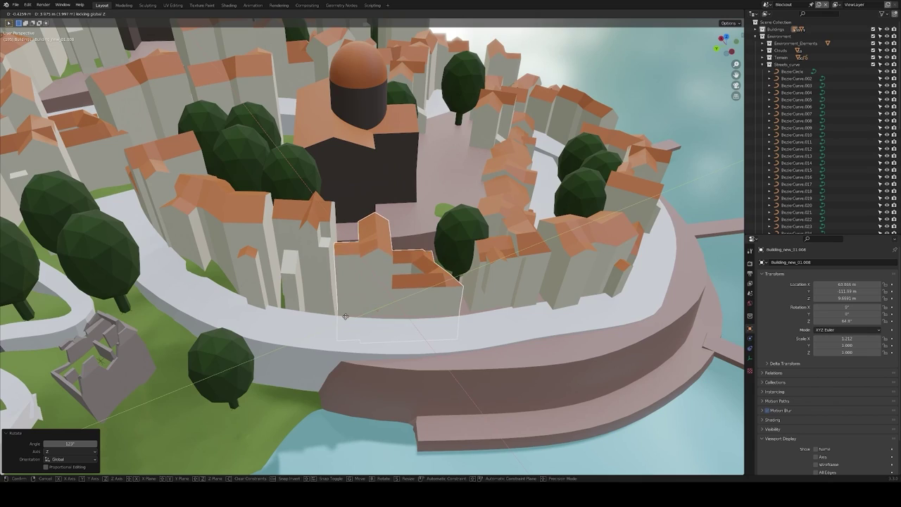
- Zoom out and adjust the view to review the town blockout around the plaza
scroll(453, 270, "down", 5)
scroll(453, 269, "down", 5)
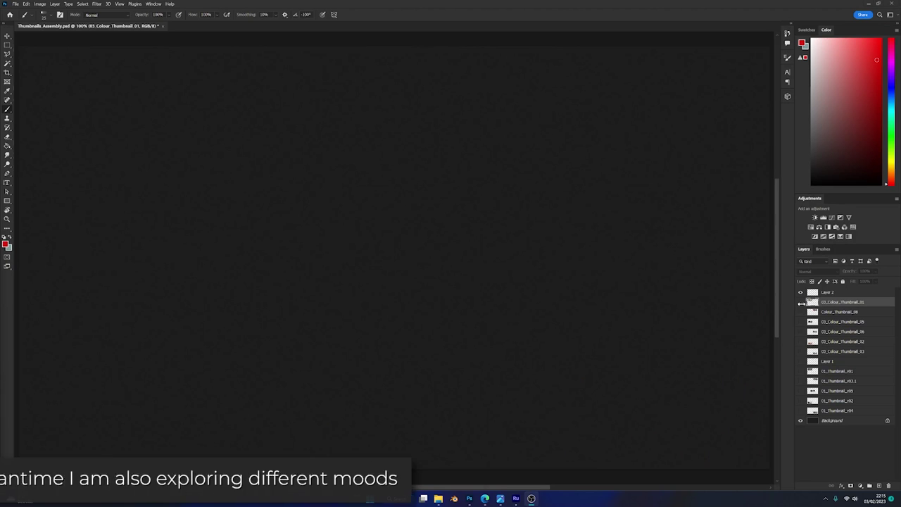
left_click_drag(800, 301, 802, 352)
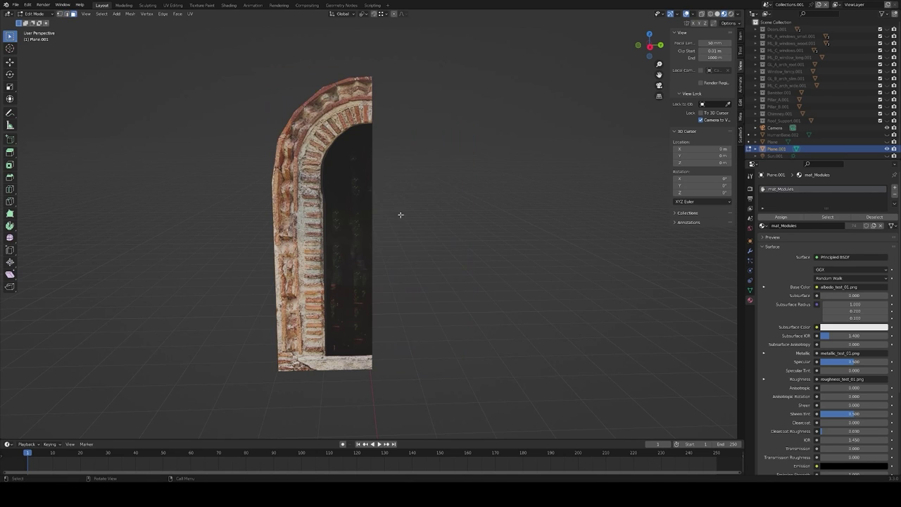
- Extrude the half arch into a full mirrored doorway and add plaster damage to the block's colour
key("e")
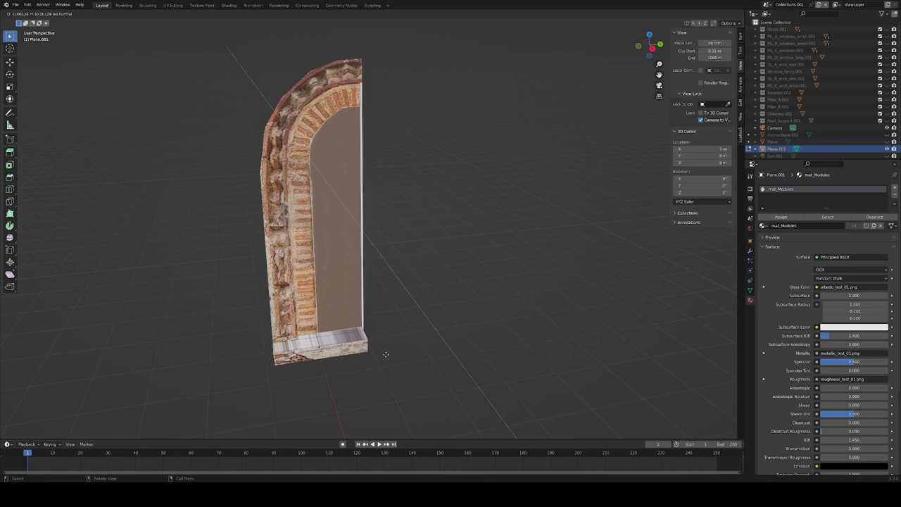
key("Tab")
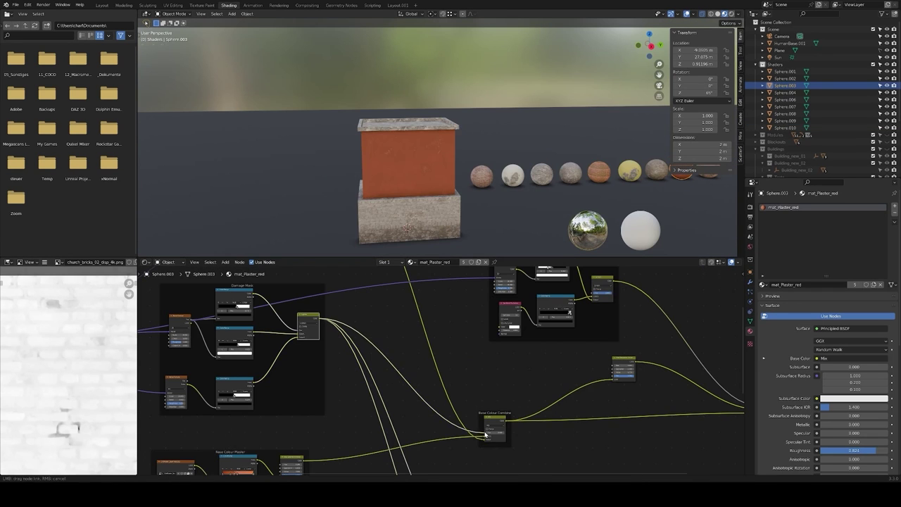
left_click_drag(484, 434, 485, 435)
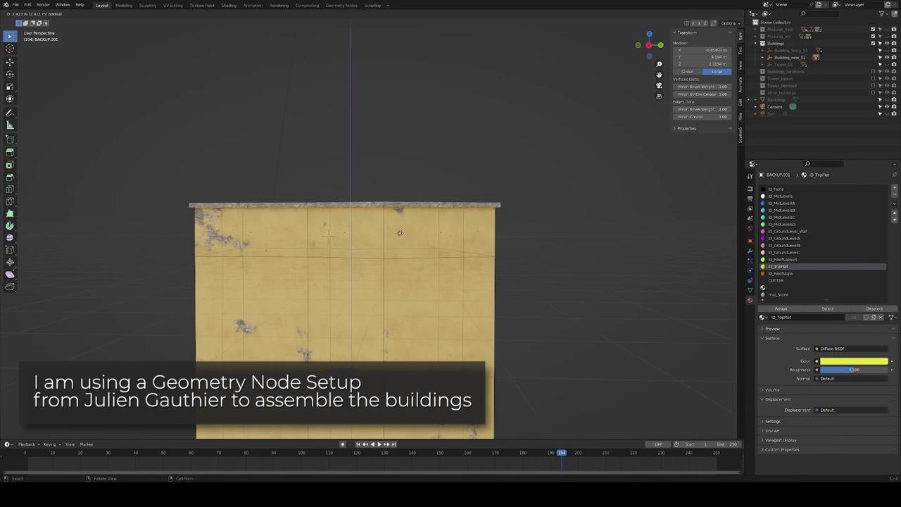
key("Tab")
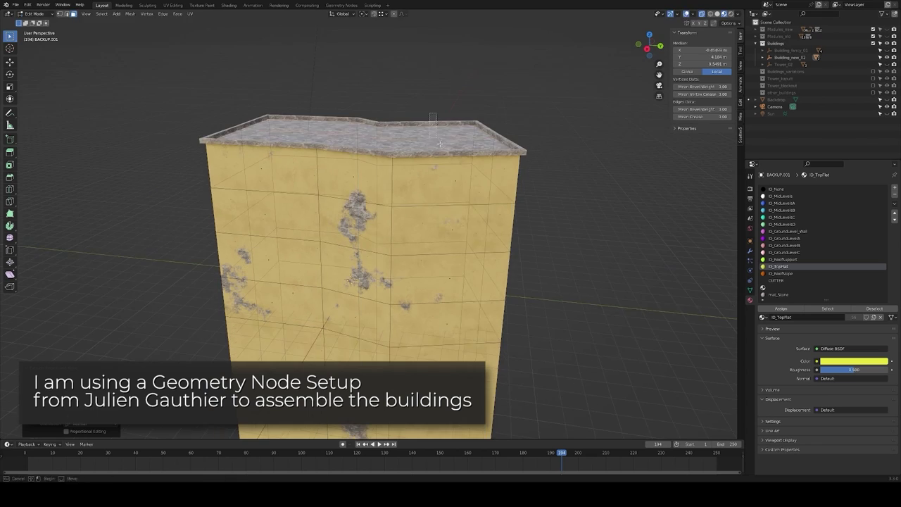
- Assign ID_MidLevels to the yellow building's faces, then resize and lower the stone strip
left_click_drag(400, 232, 493, 282)
left_click(782, 196)
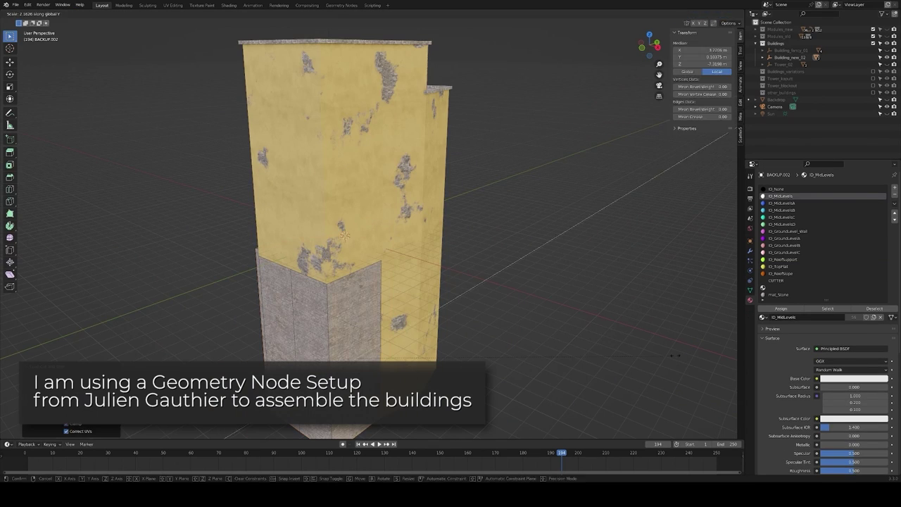
left_click_drag(363, 278, 493, 267)
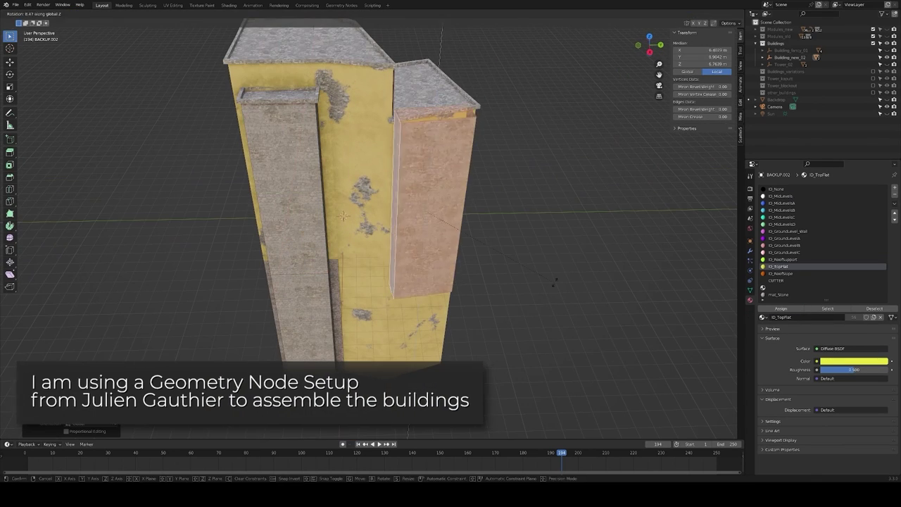
key("s")
left_click(536, 261)
key("g")
key("shift+z")
left_click(460, 177)
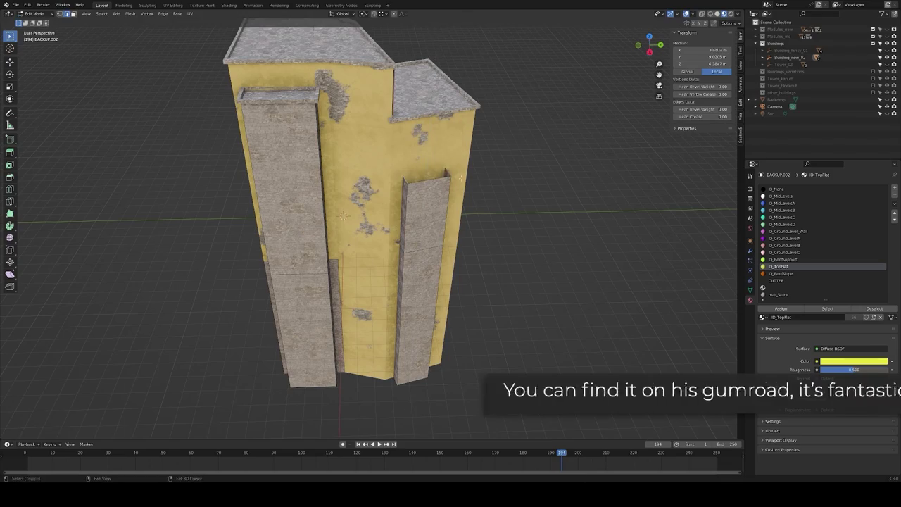
- Make ID_TopFlat the active material and knife-cut along the roof edge
left_click(778, 267)
key("alt+a")
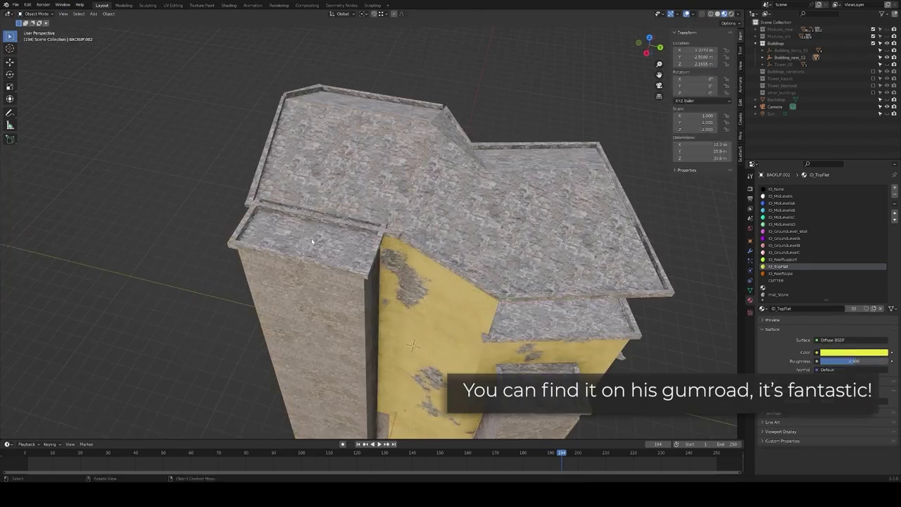
key("k")
left_click(283, 301)
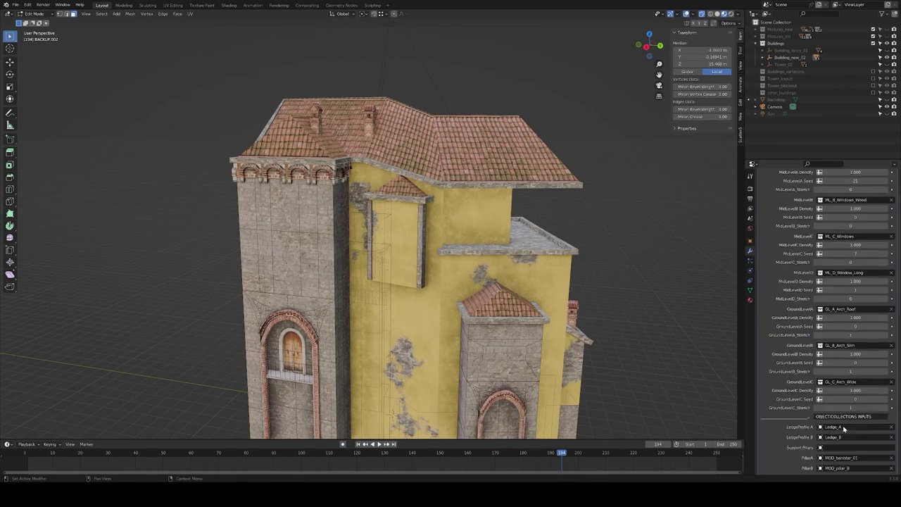
- Review the building generator's module settings and raise the facade strips about 1.17 m
scroll(844, 429, "down", 5)
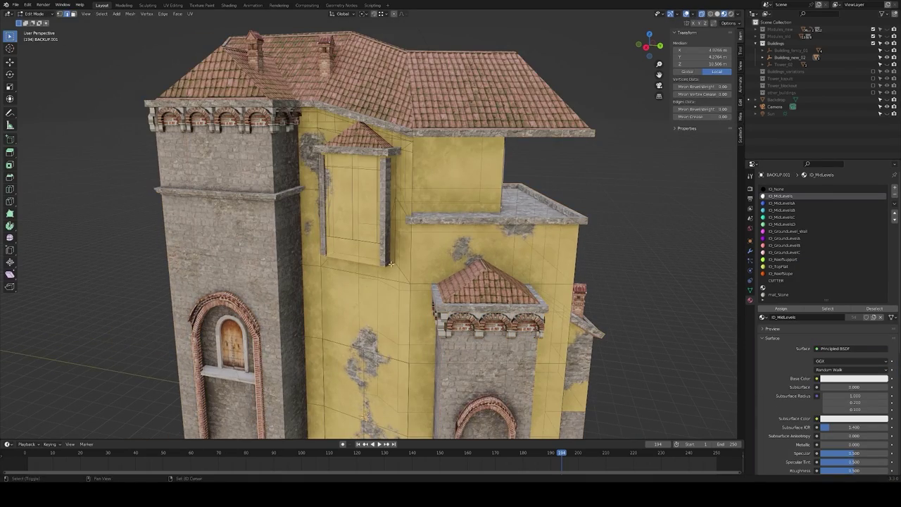
left_click_drag(391, 264, 476, 204)
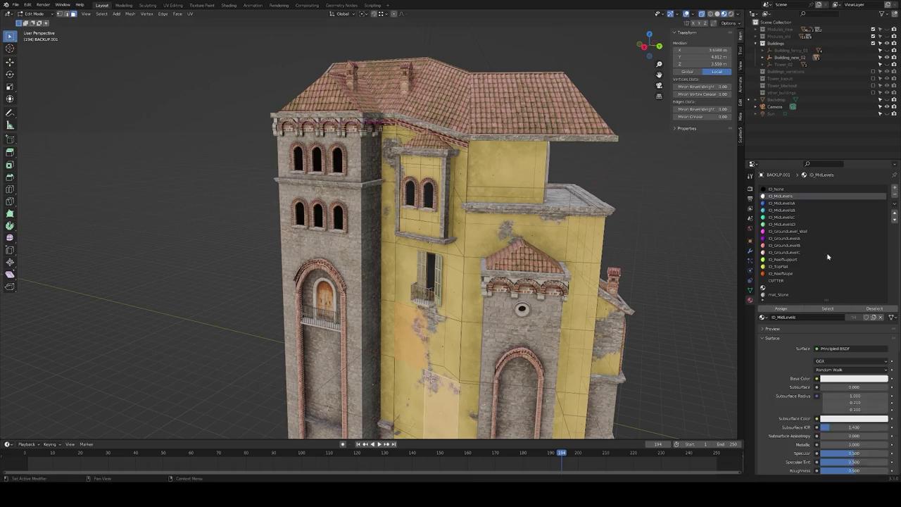
left_click(749, 251)
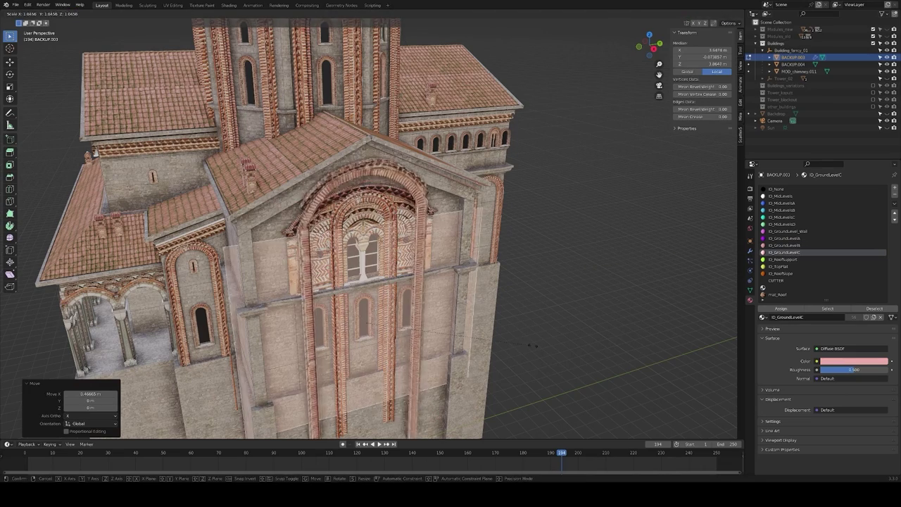
left_click(479, 334)
key("Escape")
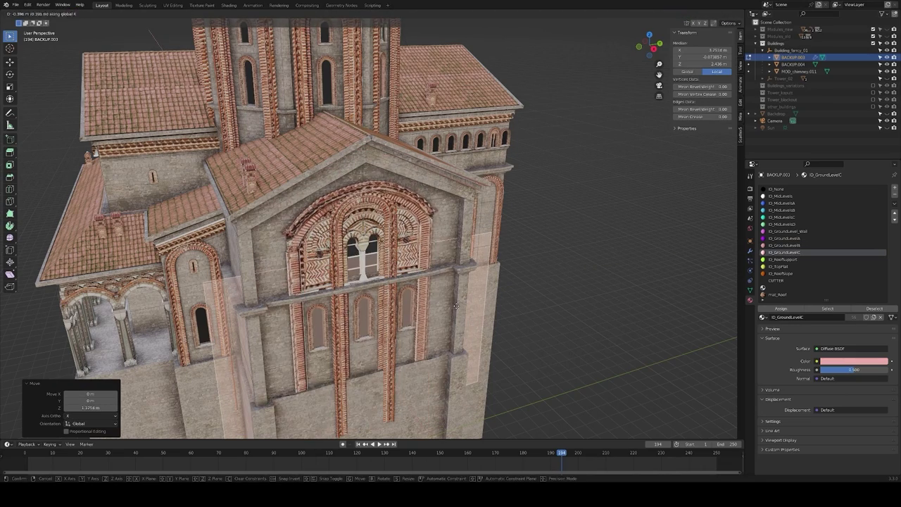
left_click_drag(479, 334, 493, 169)
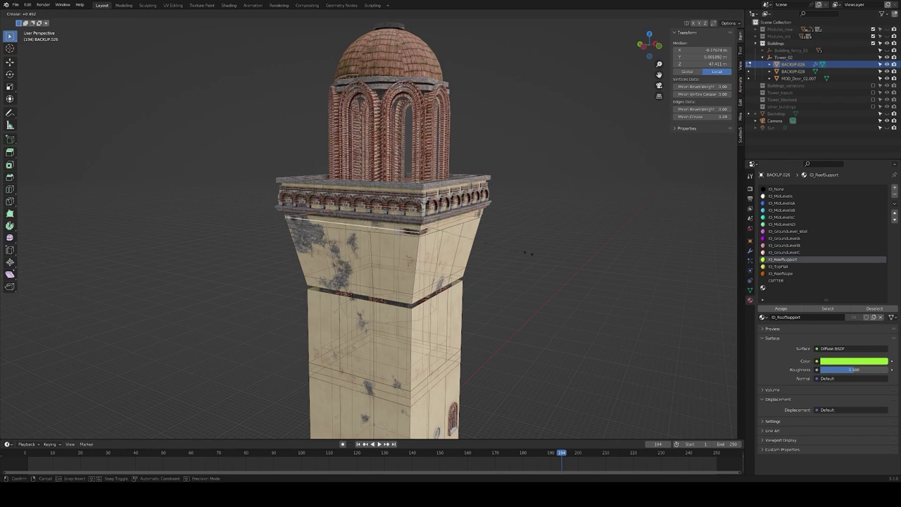
- Apply the ID_MidLevelsD window module to the tower's side faces and select its lower faces
left_click(314, 264)
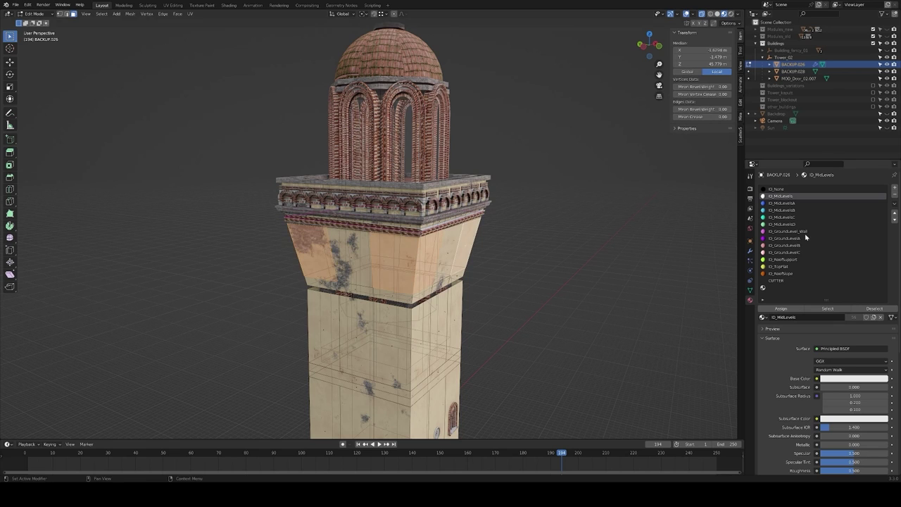
left_click(781, 224)
left_click(781, 308)
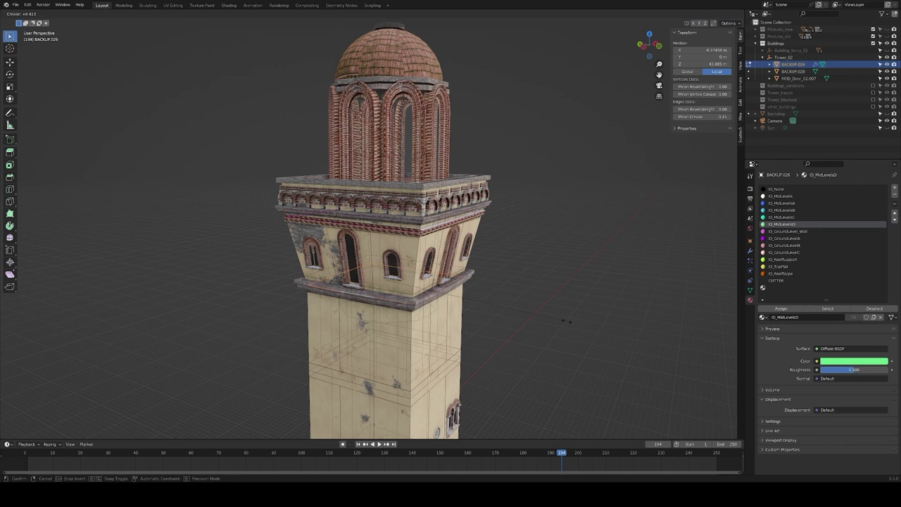
left_click(446, 349)
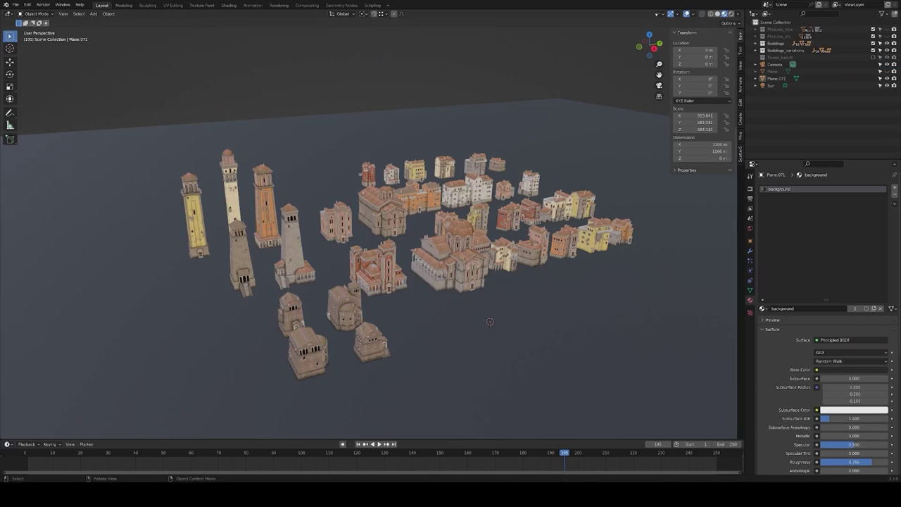
left_click_drag(554, 264, 493, 262)
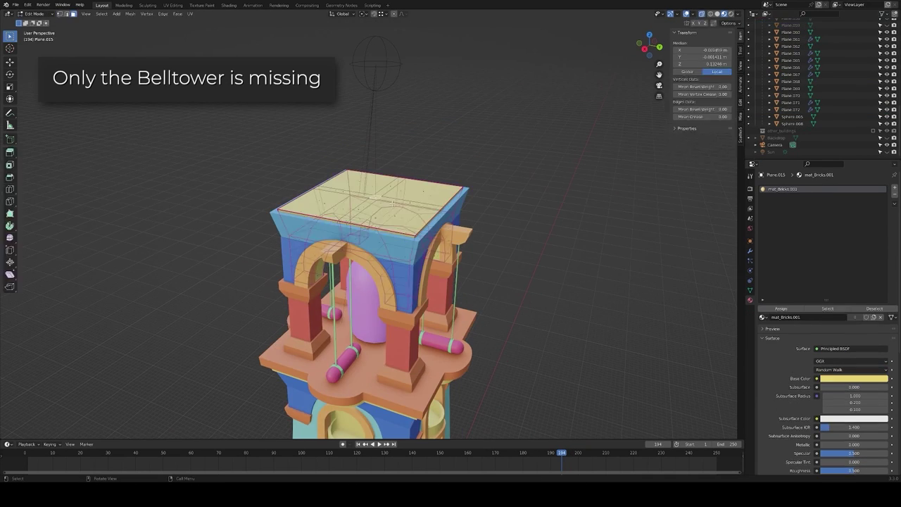
- Separate the bell tower's top face off as its own plane
right_click(393, 203)
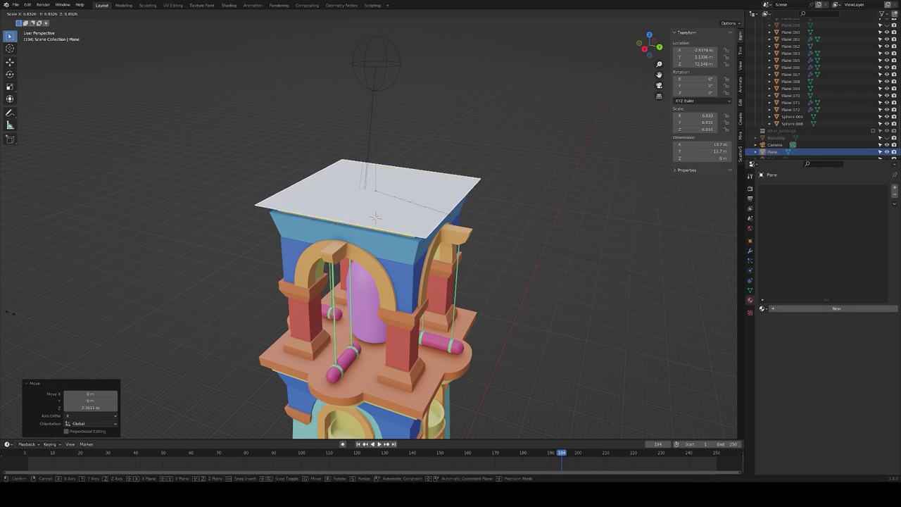
left_click(764, 308)
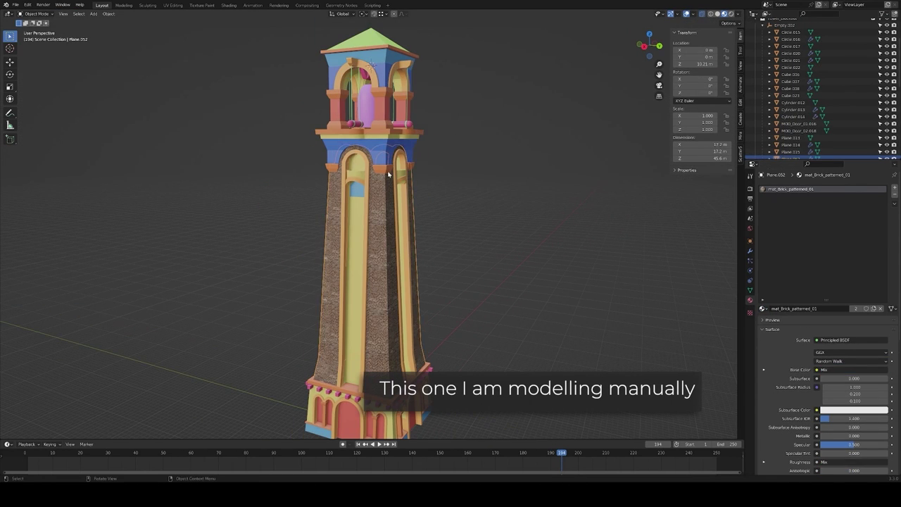
left_click_drag(460, 247, 405, 202)
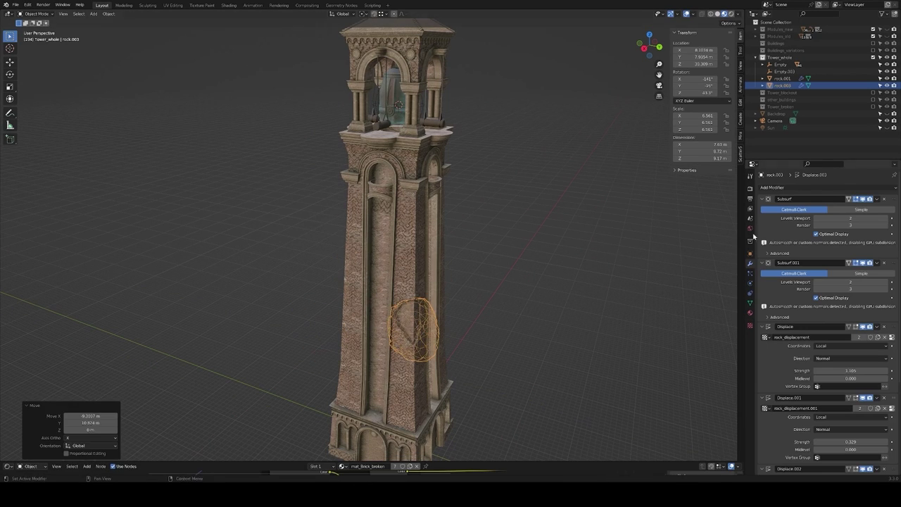
- Reposition the rock chunk on the tower shaft, moving it vertically
key("g")
key("z")
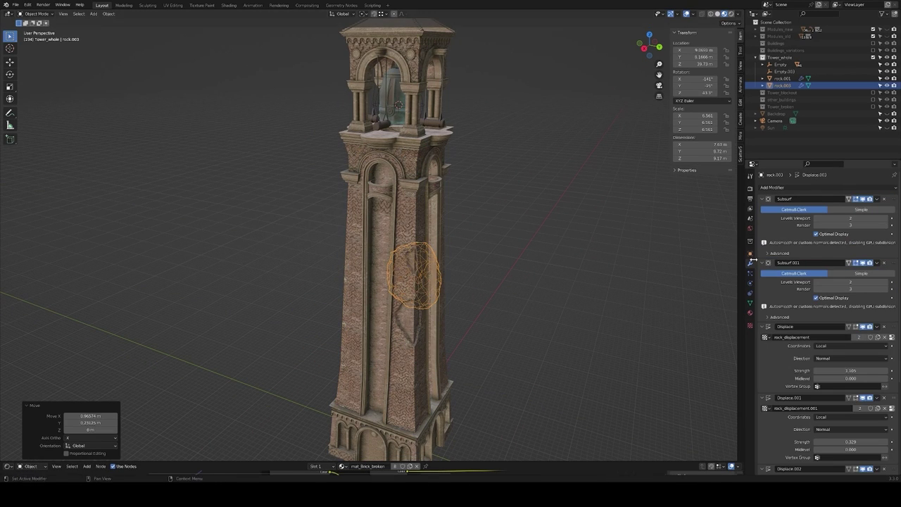
key("g")
key("shift+z")
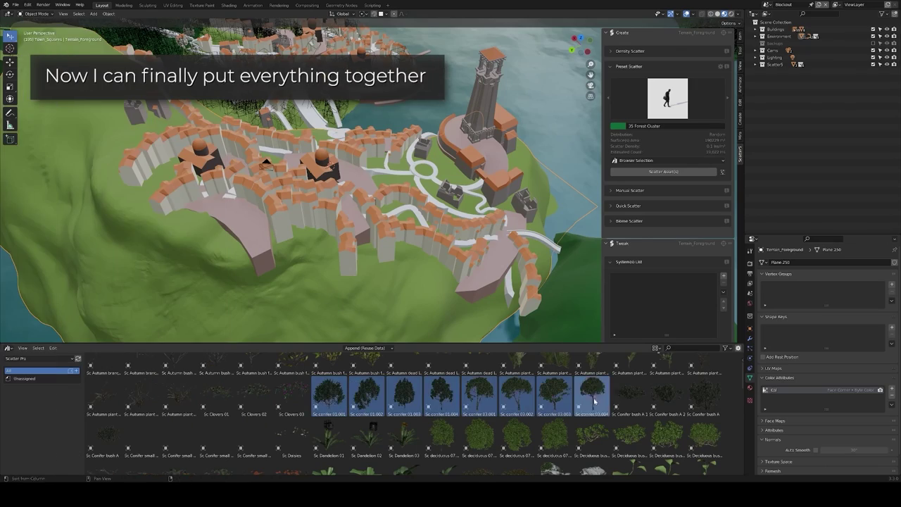
- Scatter the forest cluster, clear vegetation left of the tower, and place a linked cliff-rock copy by the walkway
left_click(666, 172)
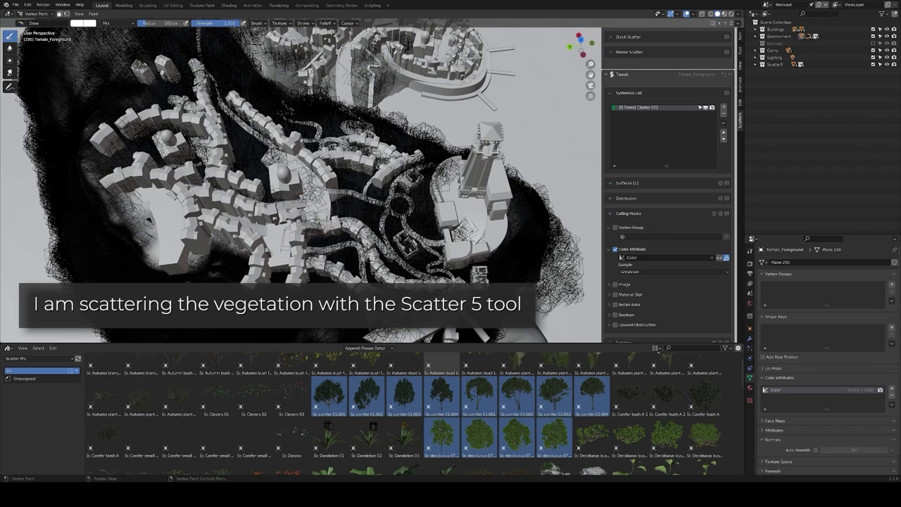
left_click_drag(443, 162, 440, 267)
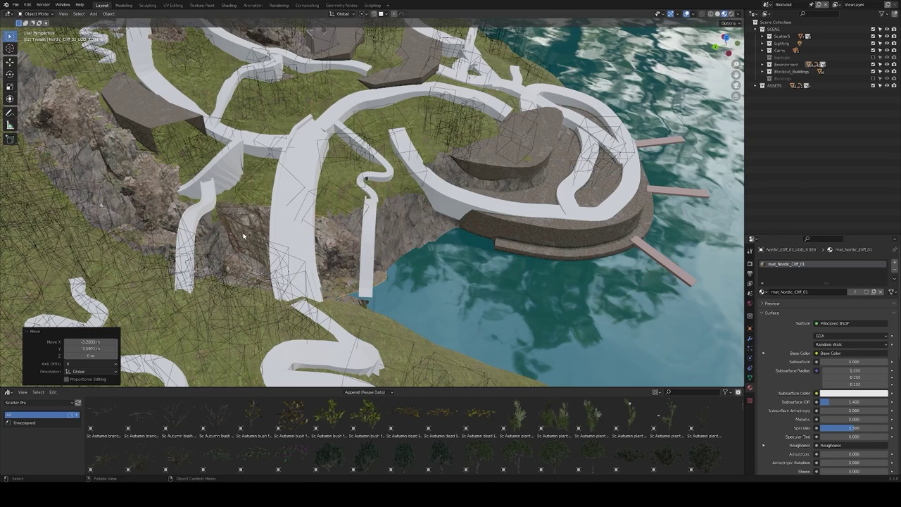
key("alt+d")
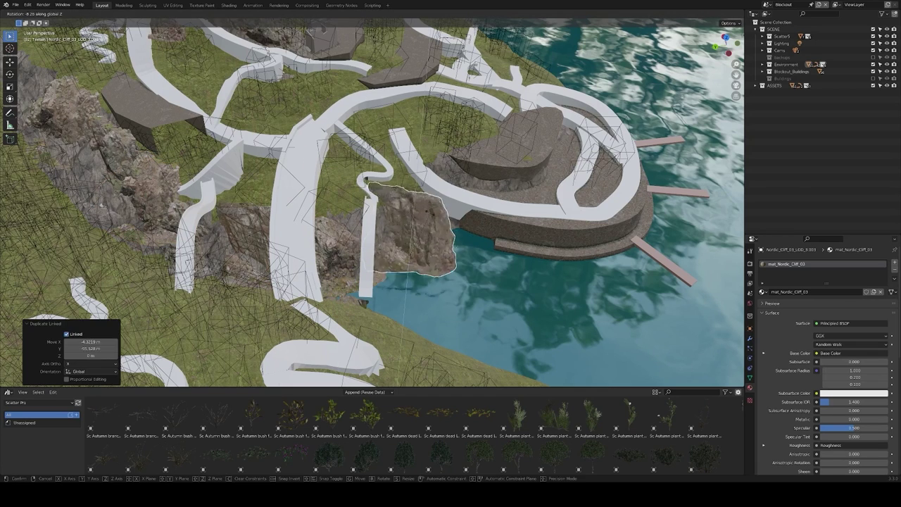
left_click(422, 253)
- Rotate the copied rock about Z and slide the bell tower horizontally onto its base
key("r")
key("z")
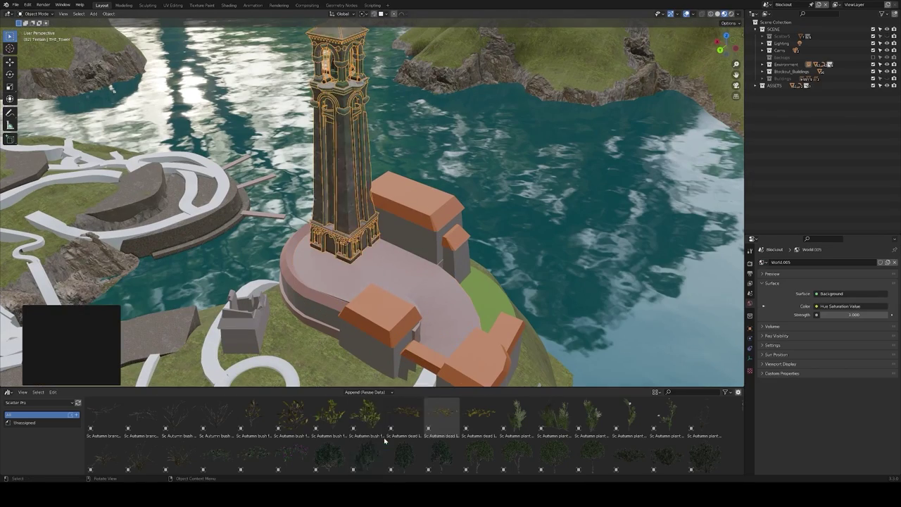
key("g")
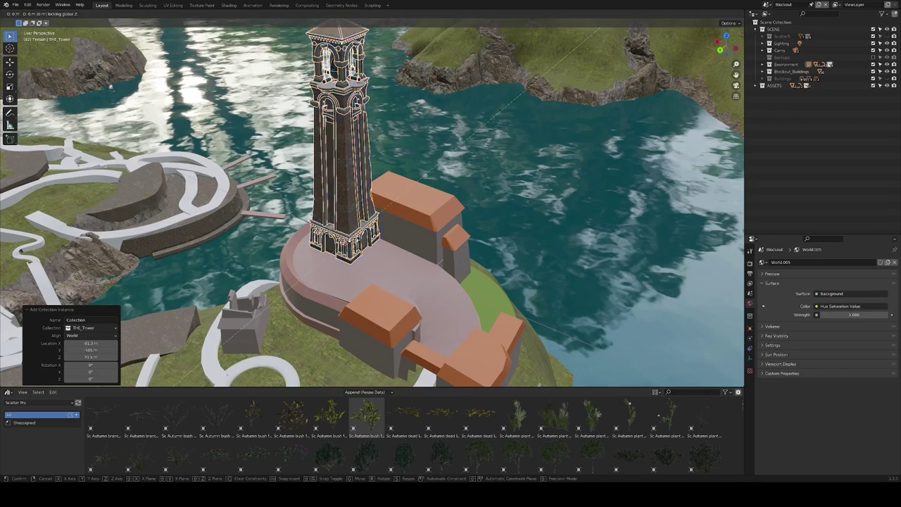
key("shift+z")
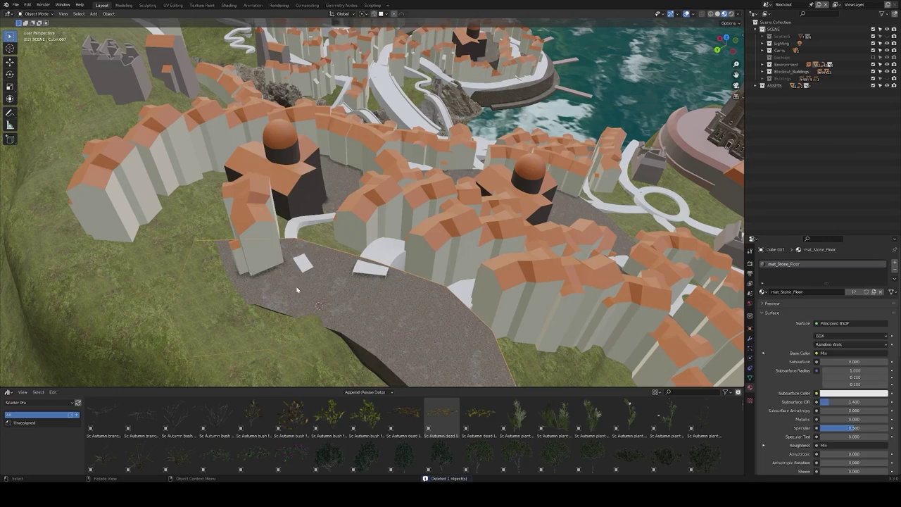
- Add a modern building and a corner building, removing the leftover placeholder block
left_click(321, 302)
key("g")
key("z")
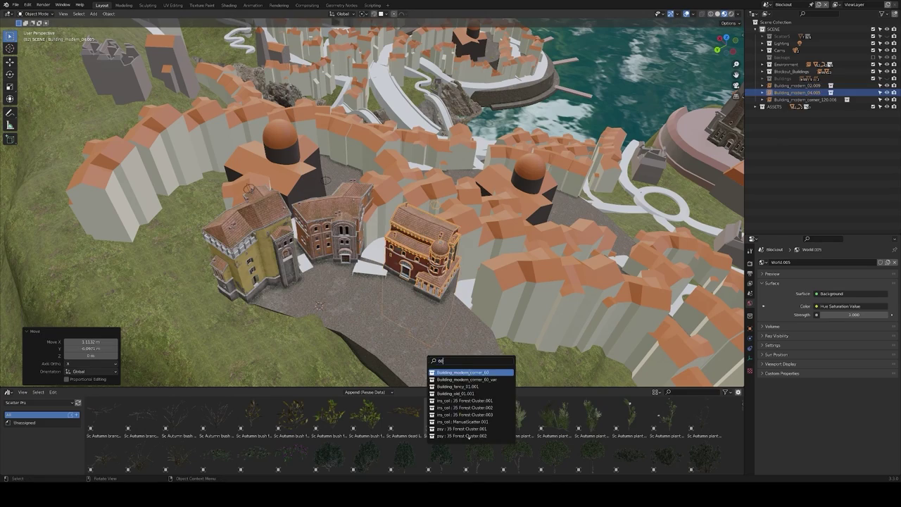
left_click(458, 362)
key("Delete")
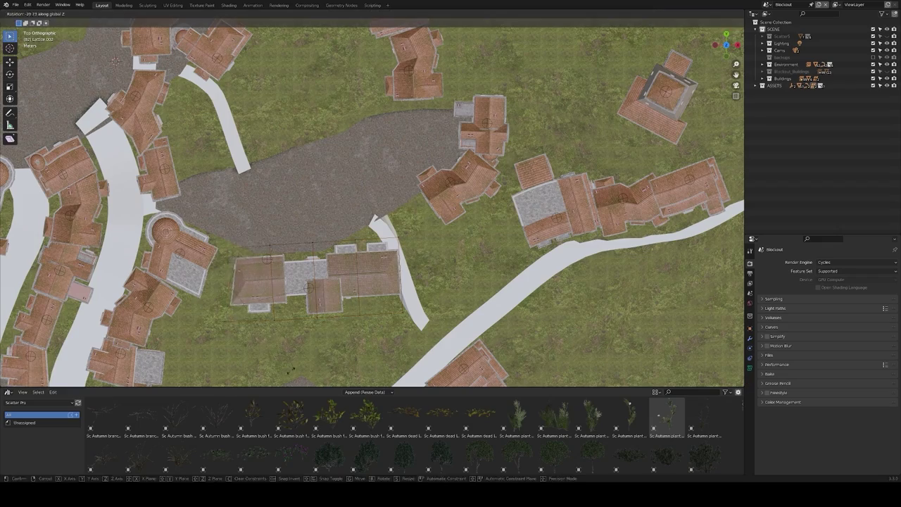
- Rotate the lattice-wrapped building row and place a fancy building in the street
key("r")
left_click(435, 256)
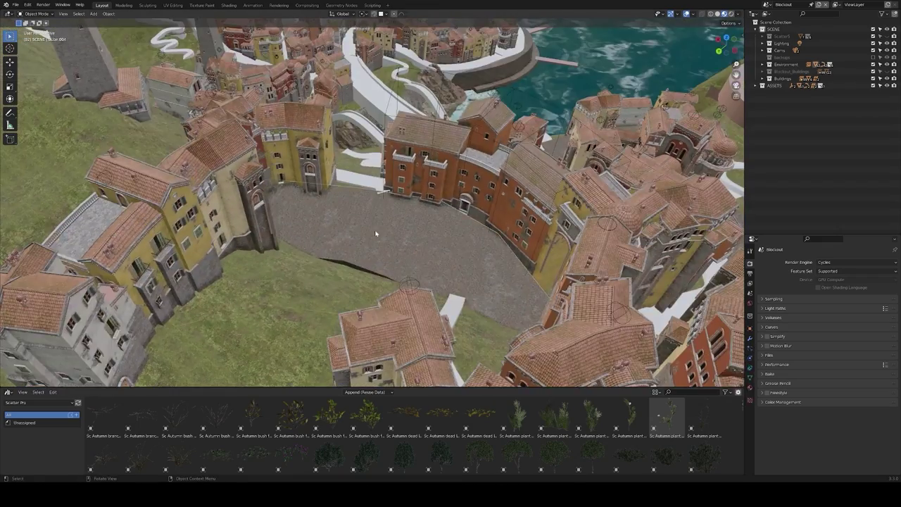
key("shift+a")
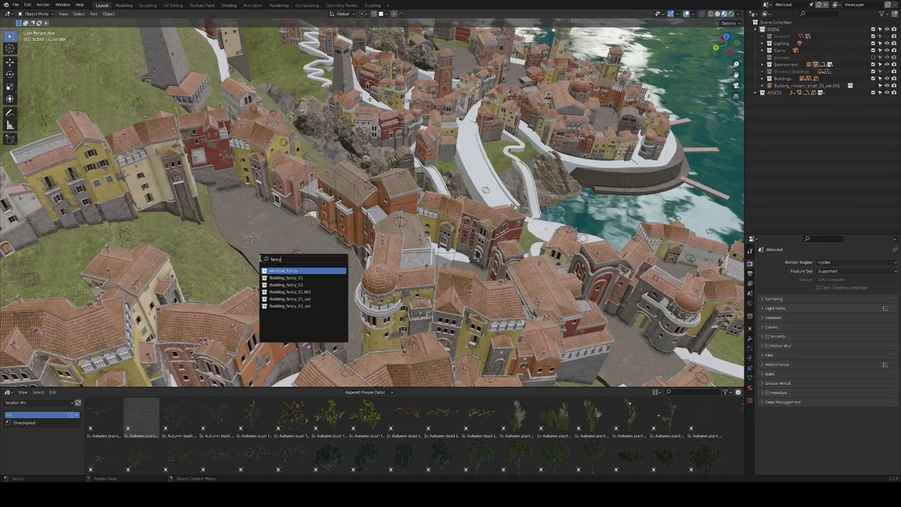
left_click(282, 278)
key("g")
left_click(277, 365)
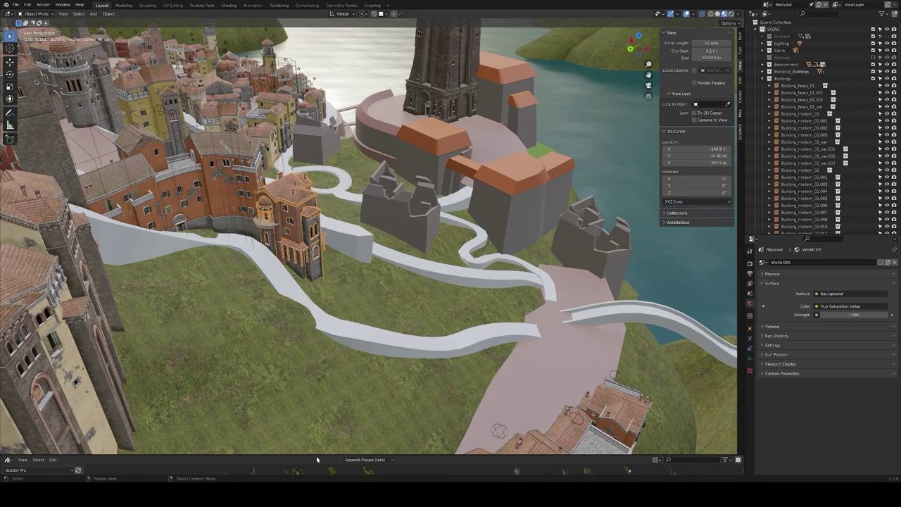
- Add a building beside the path rotated to follow the street, and settle another at ground height
key("shift+a")
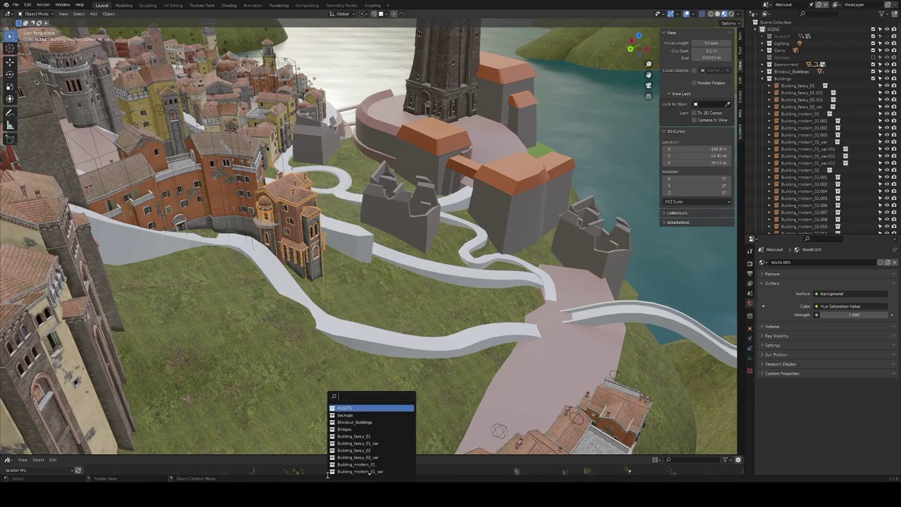
left_click(345, 403)
key("g")
left_click(338, 176)
key("r")
left_click(338, 173)
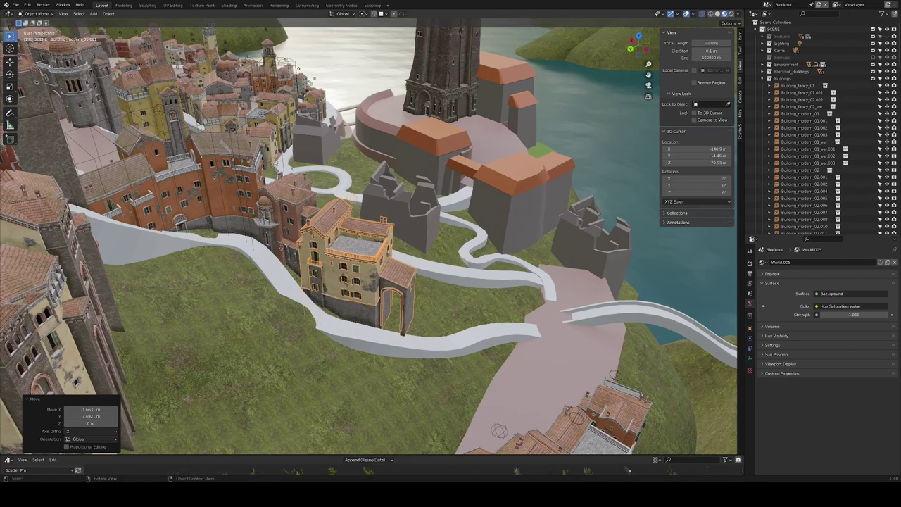
key("g")
key("z")
left_click(493, 307)
- Add the modern building 04, rotating it and adjusting its height
key("shift+a")
type("04")
left_click(521, 333)
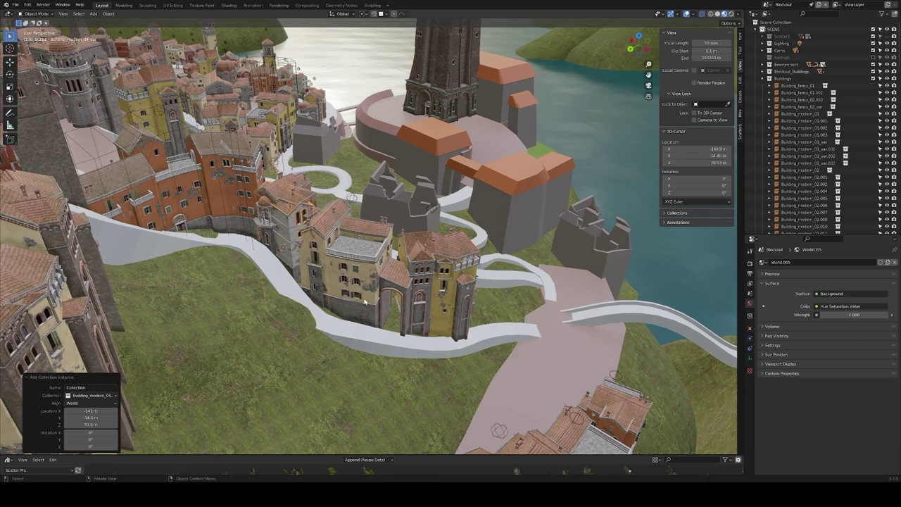
key("r")
left_click(514, 356)
key("g")
key("z")
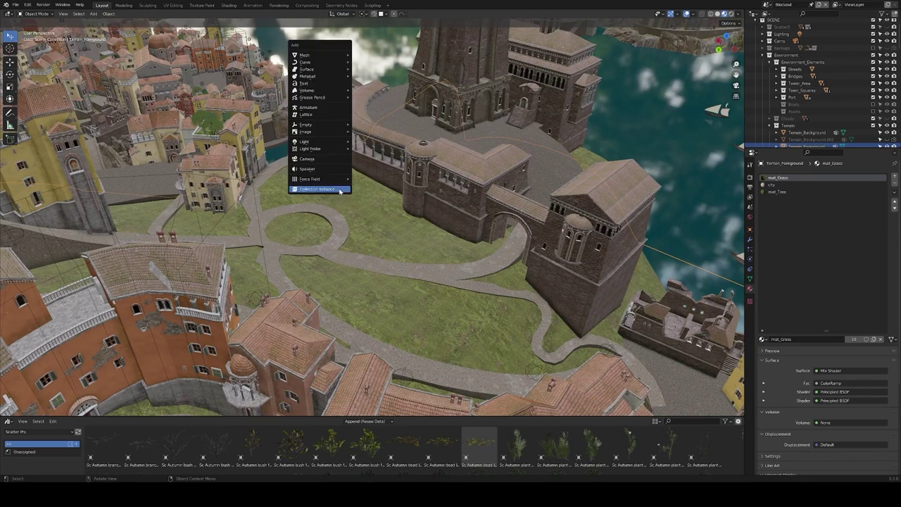
- Add a small ruin on the grass and a duplicate on the lower lawn
left_click(324, 185)
left_click(374, 207)
key("g")
key("z")
left_click(328, 224)
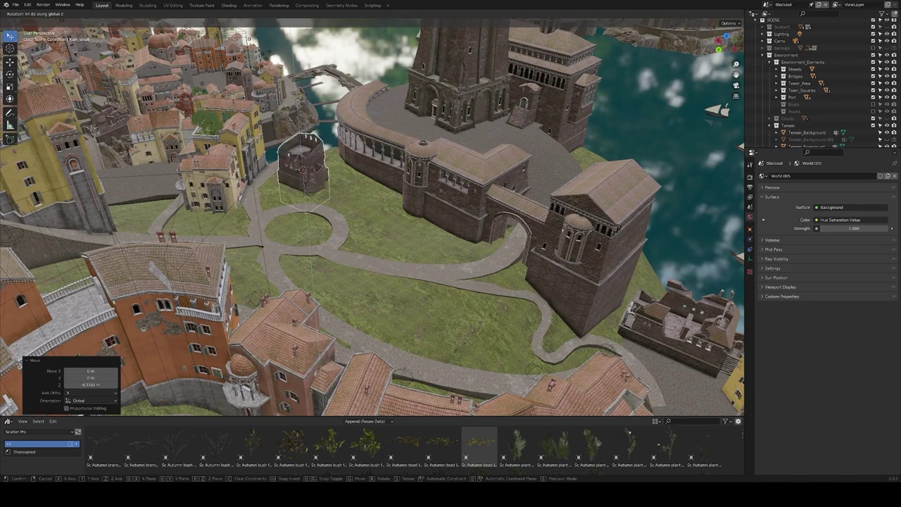
key("shift+d")
left_click(407, 283)
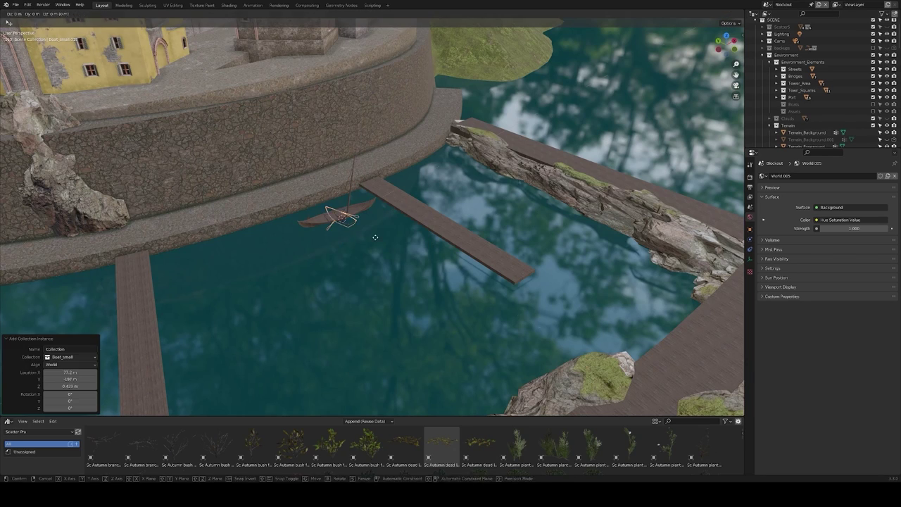
- Place a small boat, a large boat and another small boat beside the pier
left_click(395, 246)
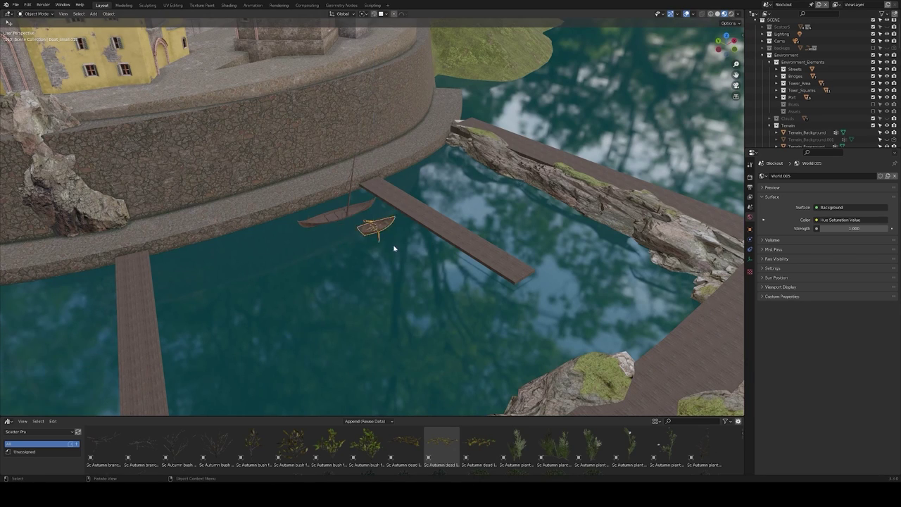
key("shift+a")
left_click(437, 296)
left_click(401, 282)
key("shift+d")
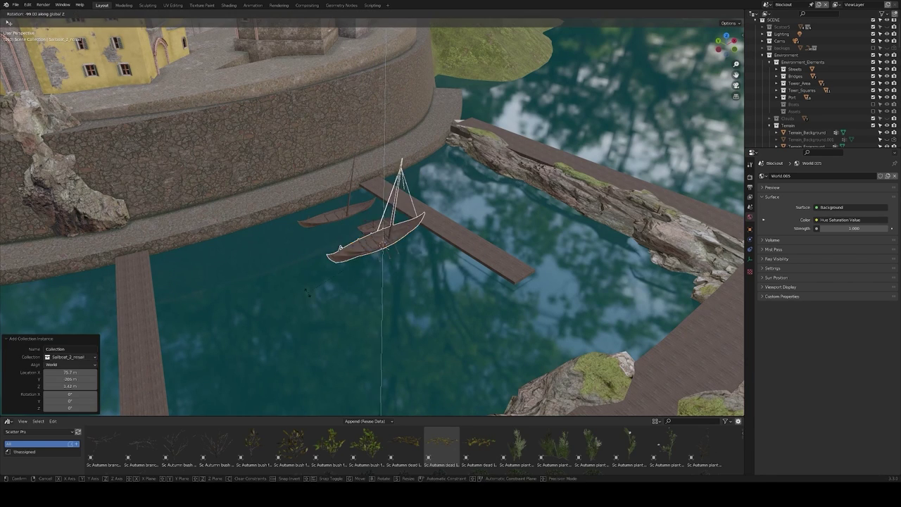
left_click(423, 295)
key("shift+a")
left_click(493, 331)
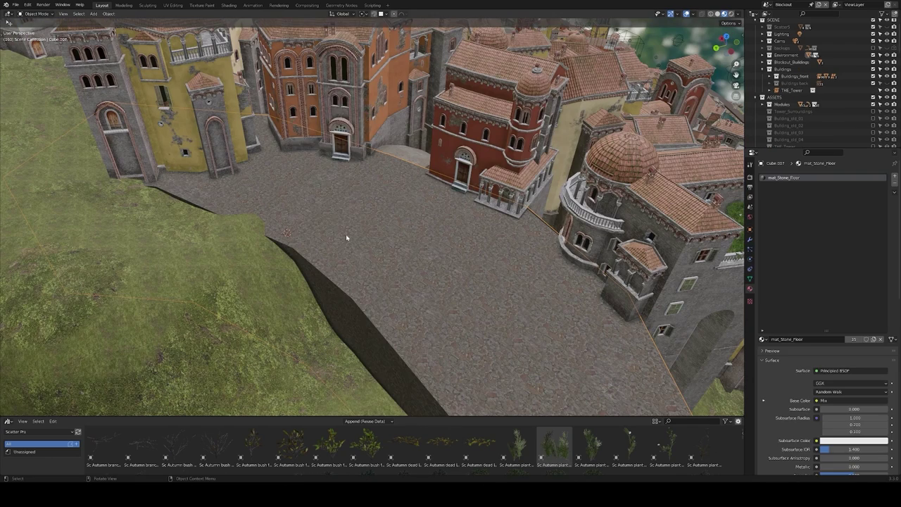
- Add a Market_Wagon near the yellow building and a copy near the red building
key("shift+a")
left_click(380, 246)
left_click(333, 156)
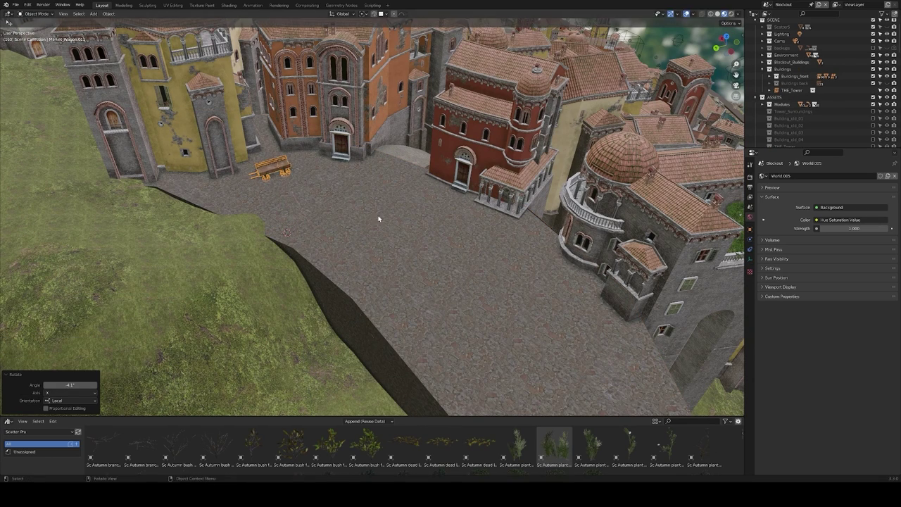
key("g")
left_click(275, 188)
key("shift+d")
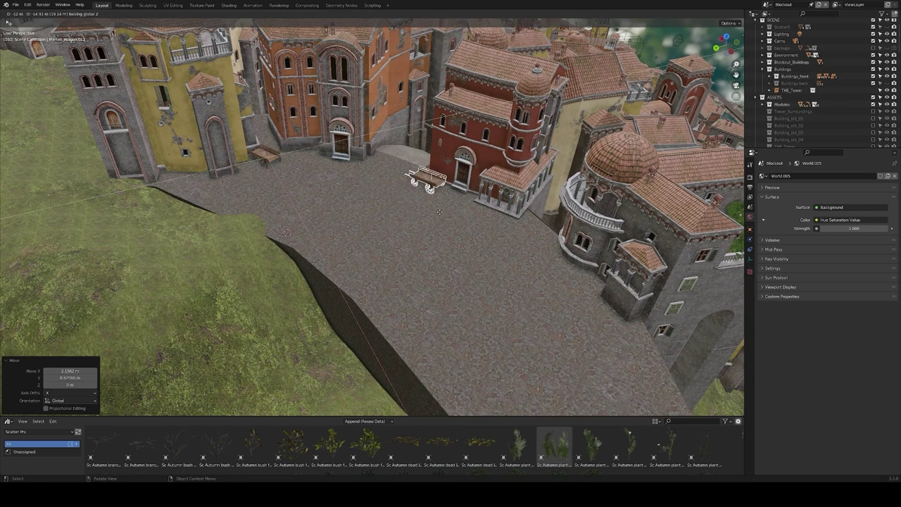
left_click(430, 184)
- Add a Market_Cart in the square, rotated and lowered onto the paving
key("shift+a")
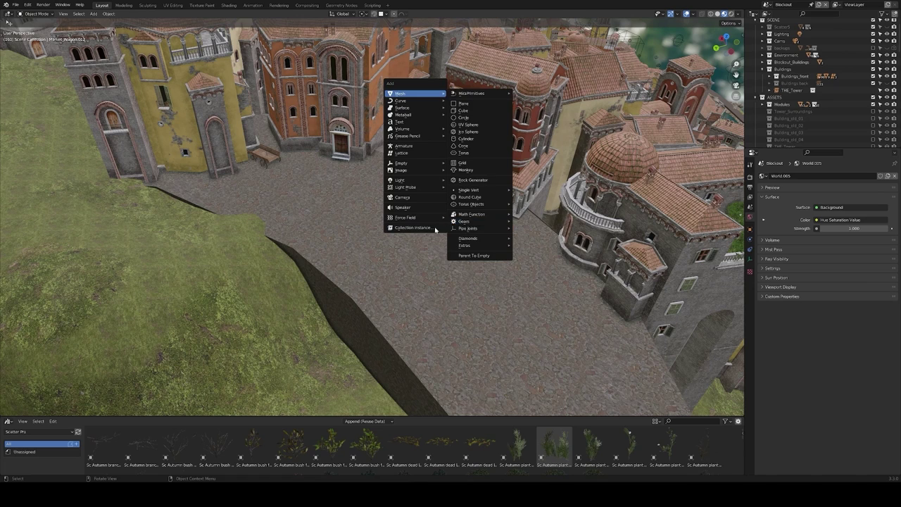
left_click(454, 240)
key("g")
left_click(407, 197)
key("r")
key("z")
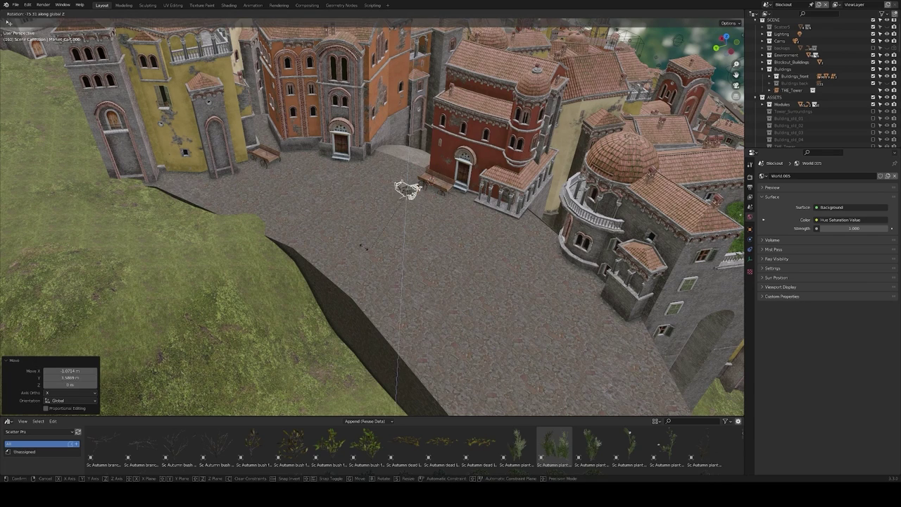
left_click(391, 211)
key("g")
key("z")
left_click(391, 211)
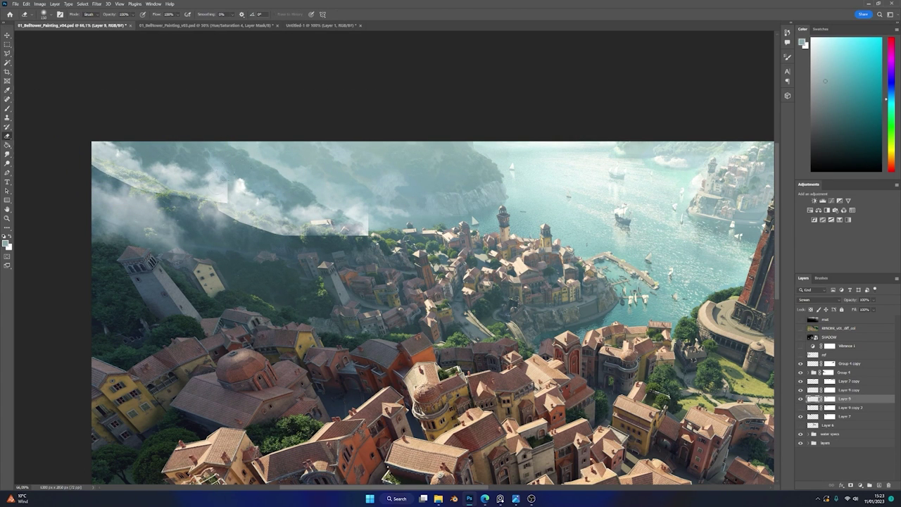
- On the Layer 9 copy layer, sample light cloud and mist tones with a smaller brush over the upper-left hillside
key("alt+bracketright")
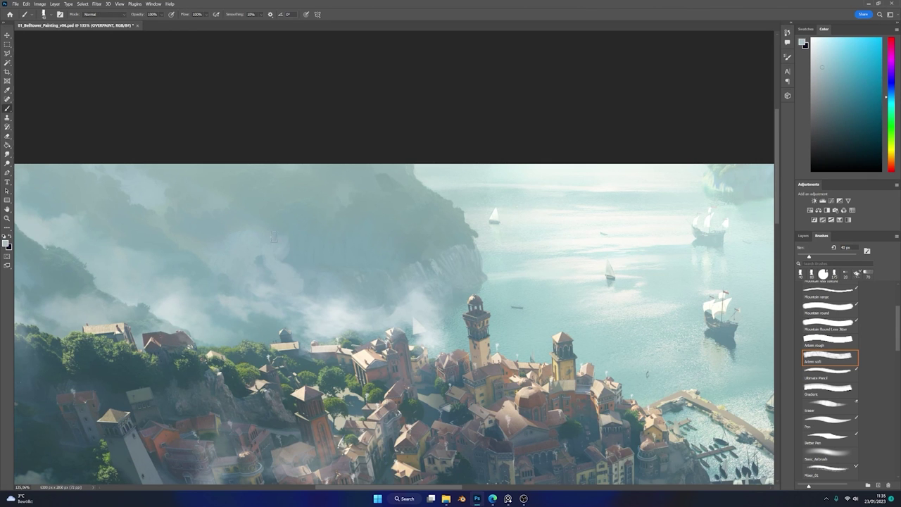
left_click(284, 288, "alt")
key("bracketleft")
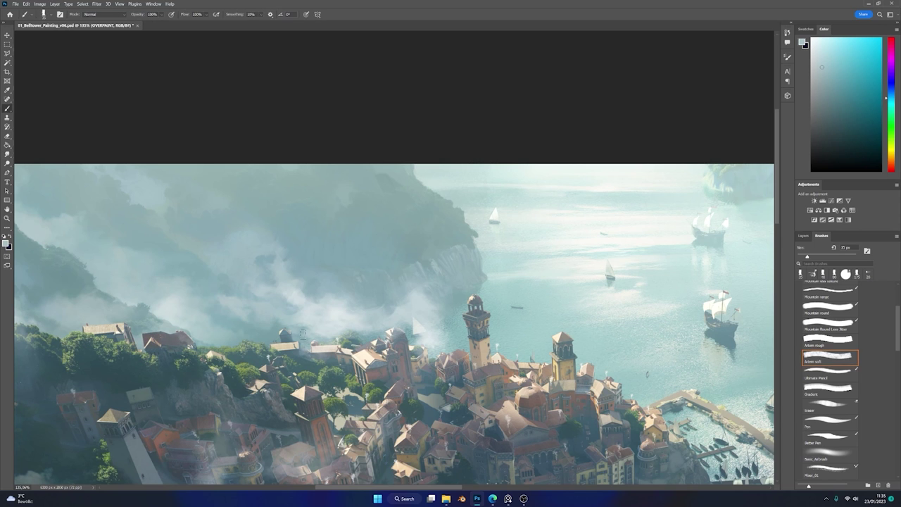
key("F7")
left_click(228, 239, "alt")
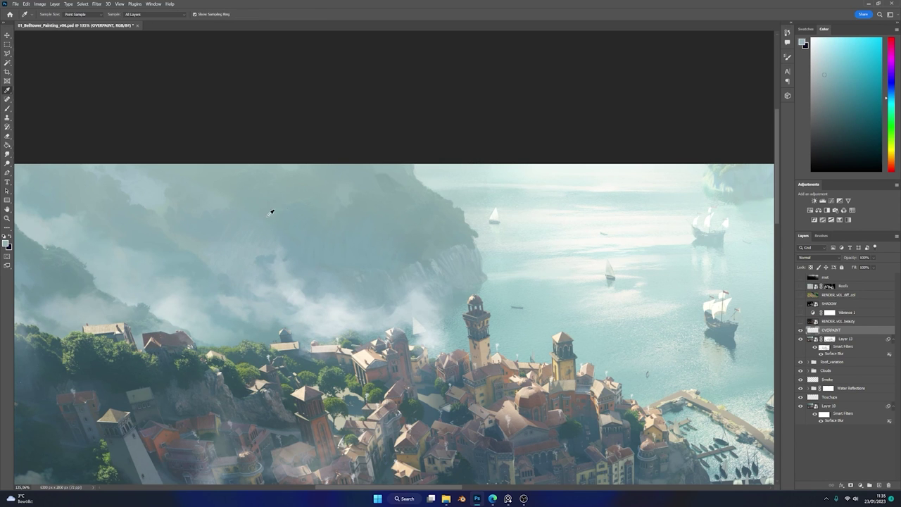
left_click(271, 212, "alt")
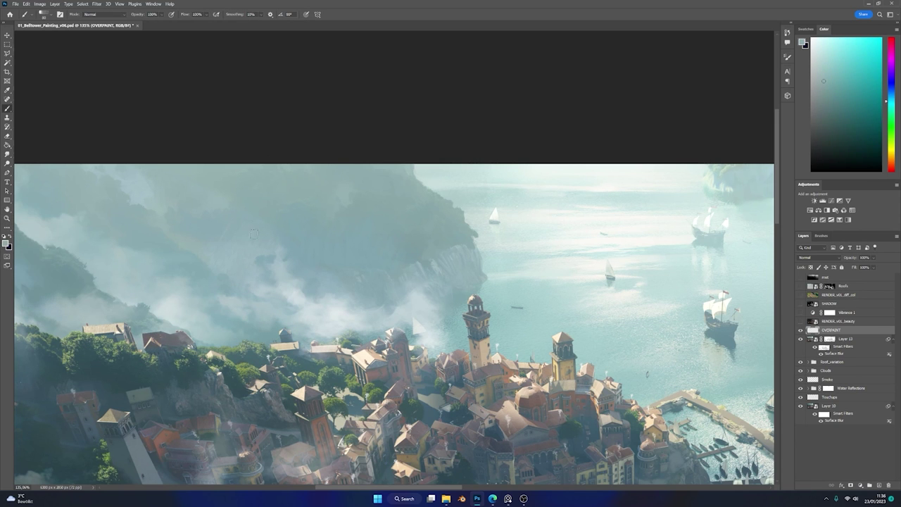
left_click_drag(274, 185, 268, 215)
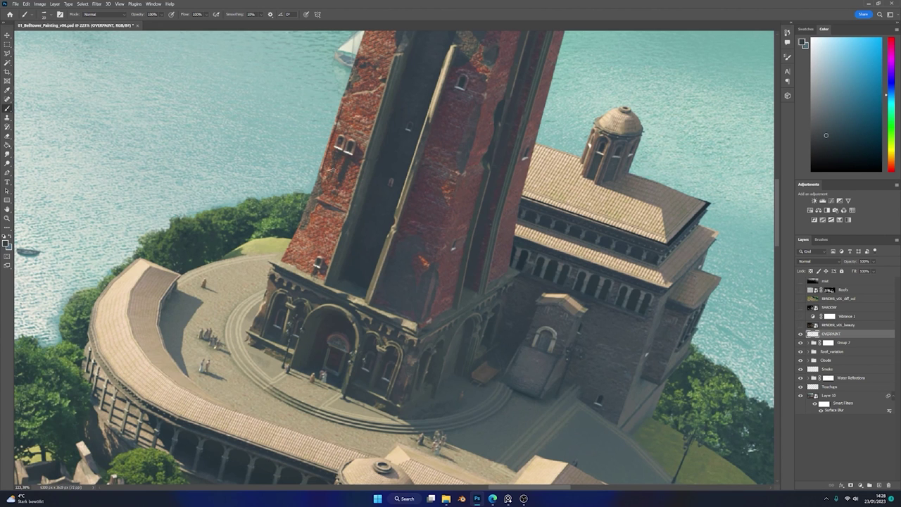
- Sample colours from the tower's dark face, mid tones and right edge, then return to the brush
left_click(460, 98, "alt")
left_click(402, 146, "alt")
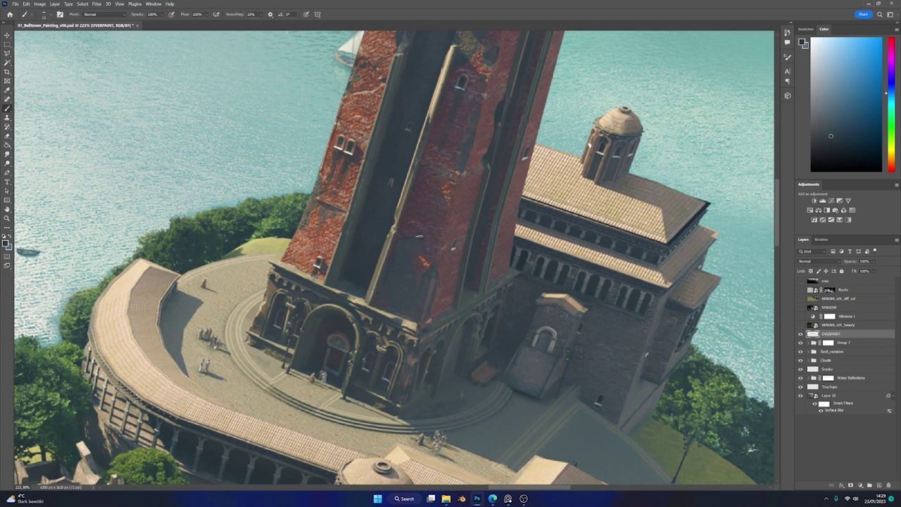
left_click(511, 212, "alt")
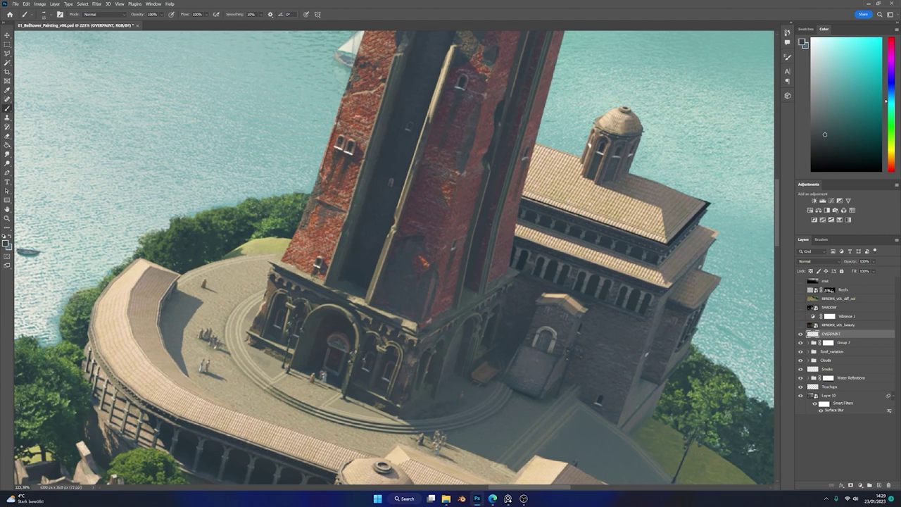
key("b")
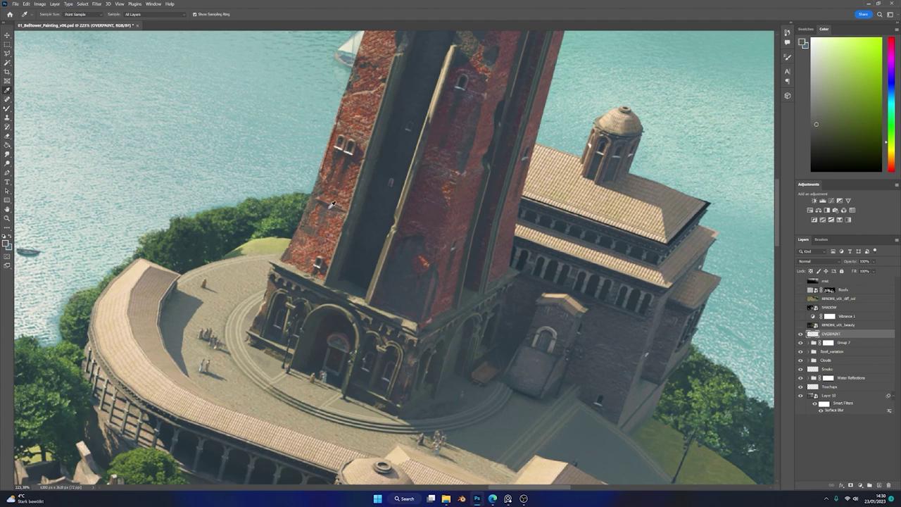
- Sample dark blue-grey, darker brick and warm yellow tones to paint the tower shaft
left_click(331, 204, "alt")
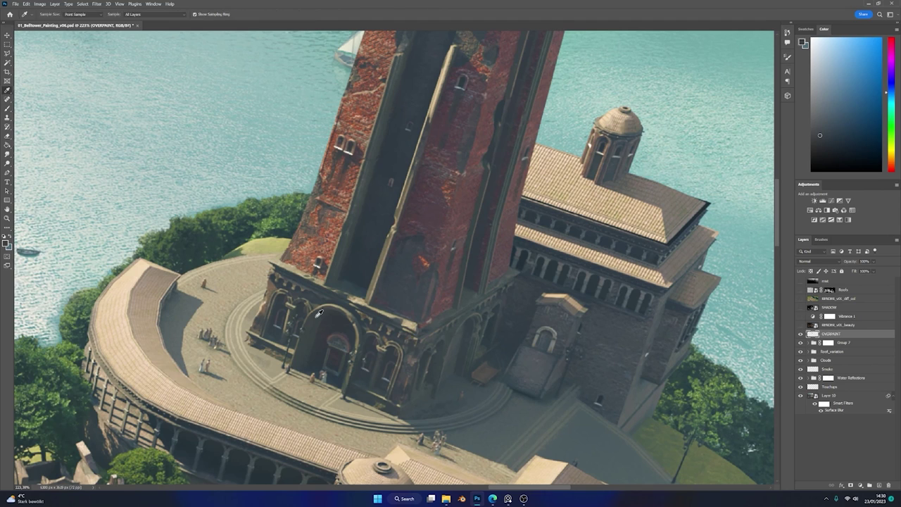
scroll(318, 312, "down", 5)
scroll(357, 219, "up", 4)
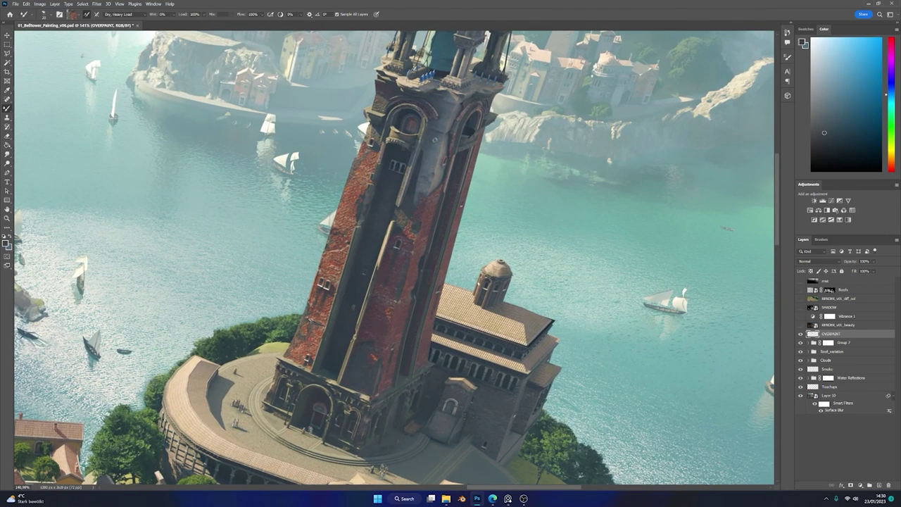
left_click(428, 190, "alt")
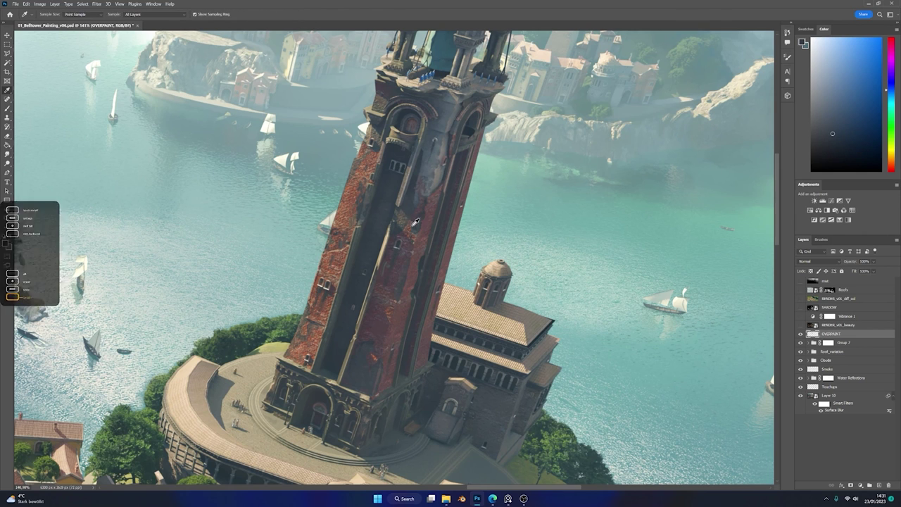
left_click(368, 342, "alt")
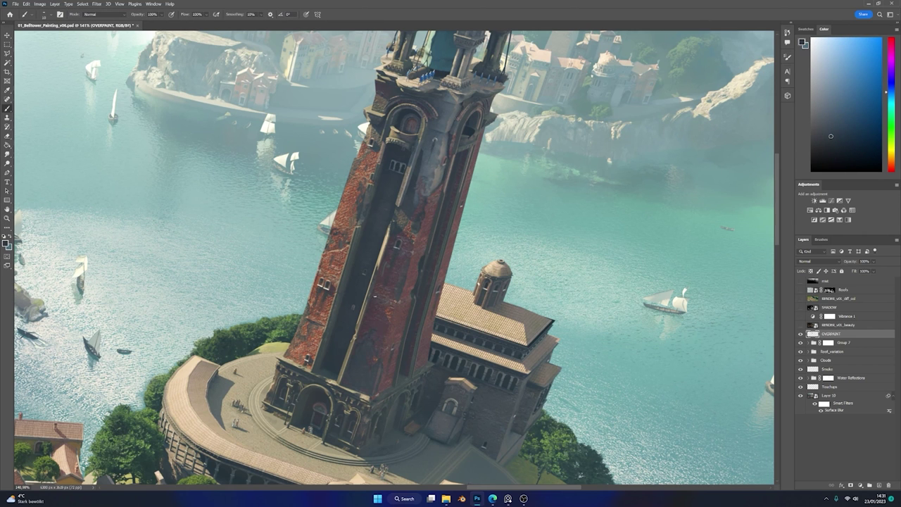
left_click(375, 296, "alt")
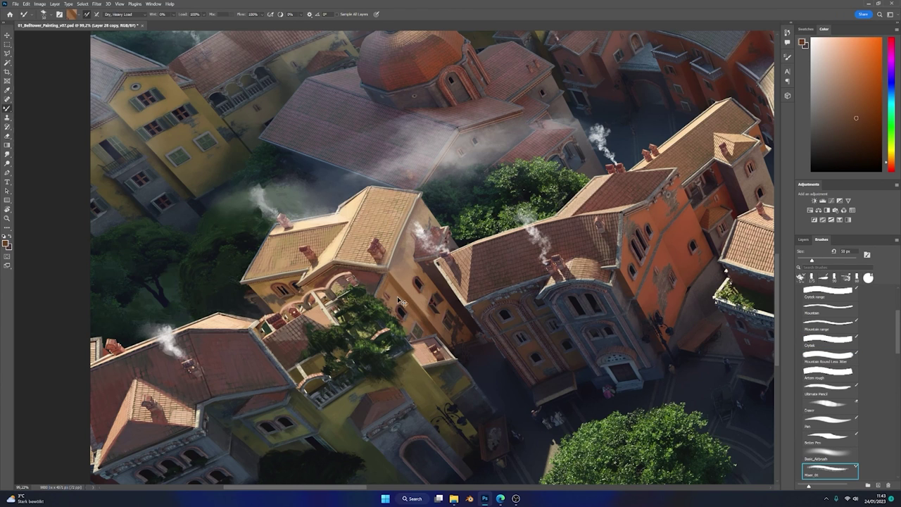
- Paint over the townhouse facades with the Mountain brush, sampling lighter, darker and red tones
key("shift+b")
left_click(391, 291, "alt")
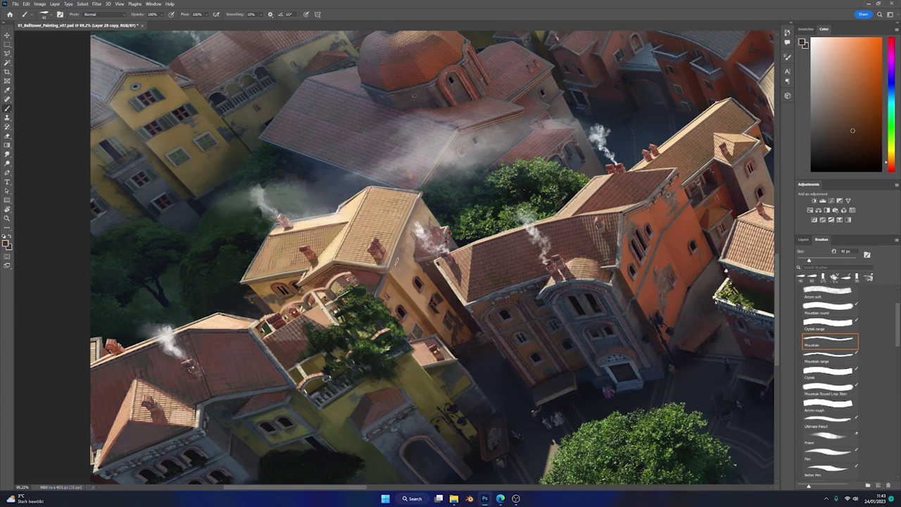
left_click(422, 290, "alt")
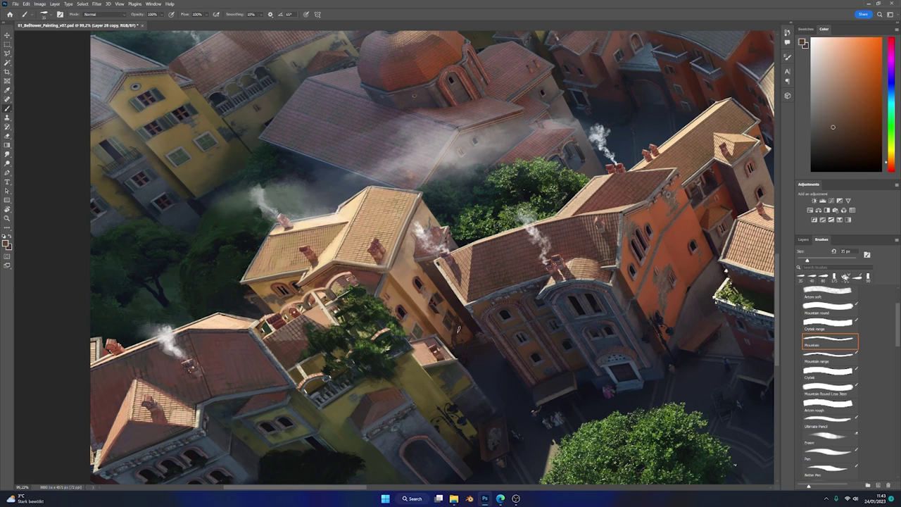
key("shift+b")
key("shift+b")
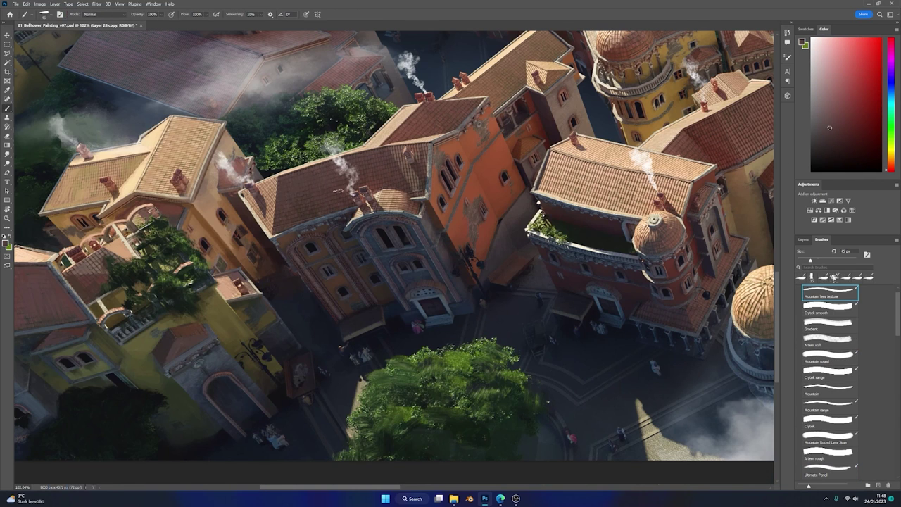
left_click(310, 212, "alt")
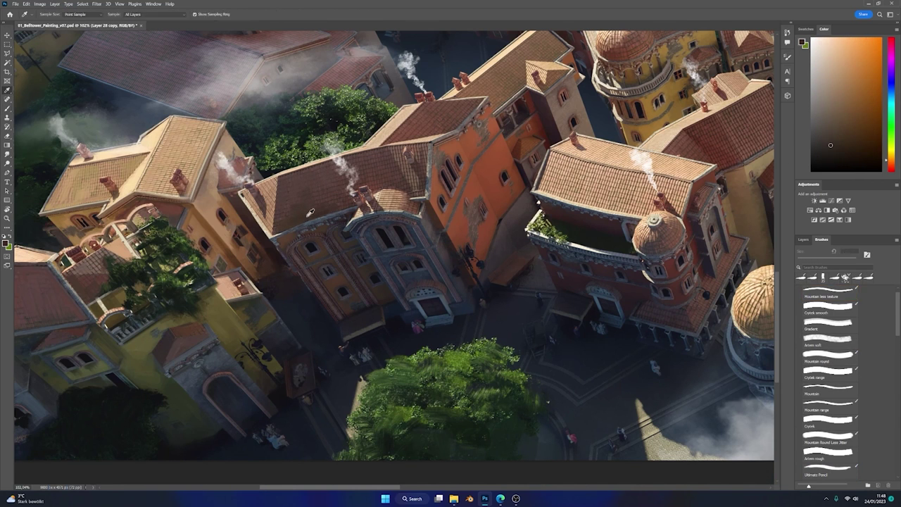
left_click(406, 152, "alt")
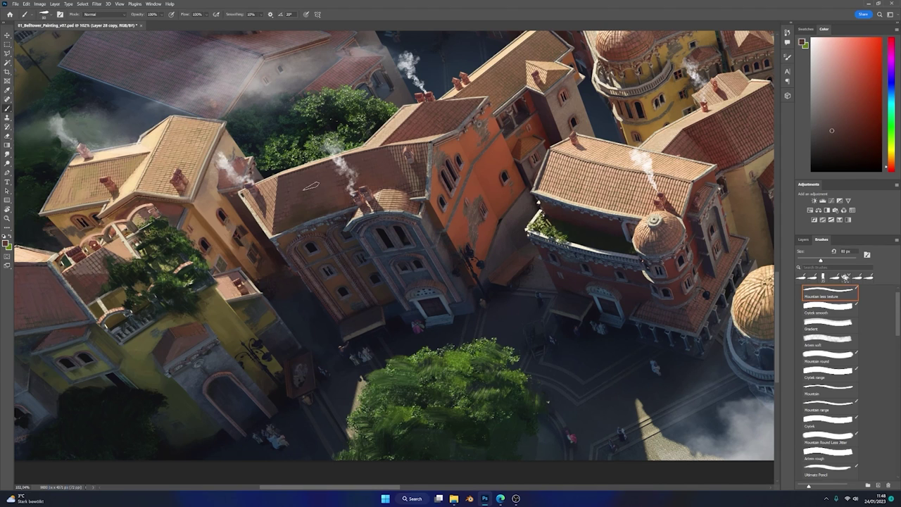
- Blend the facade strokes with Mixer_01, resampling orange and dark reddish-brown from the building
key("shift+b")
key("shift+b")
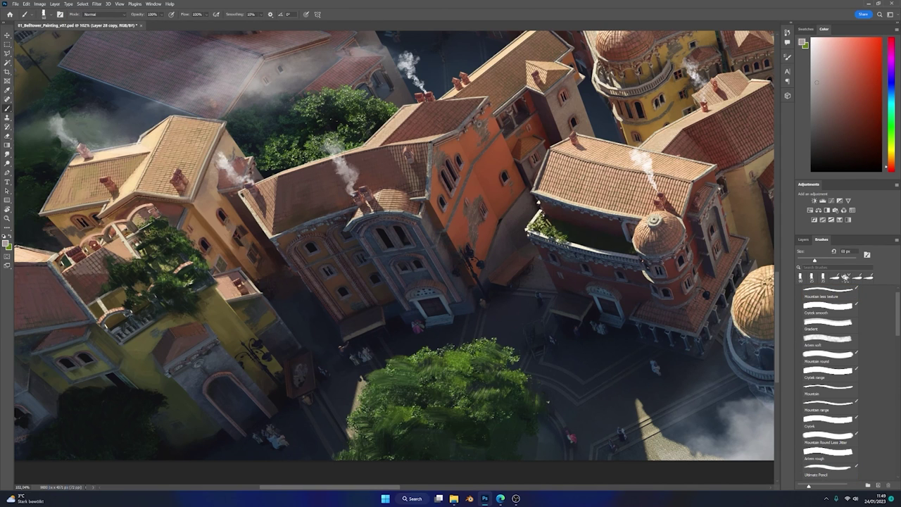
left_click(856, 276)
left_click(402, 176, "alt")
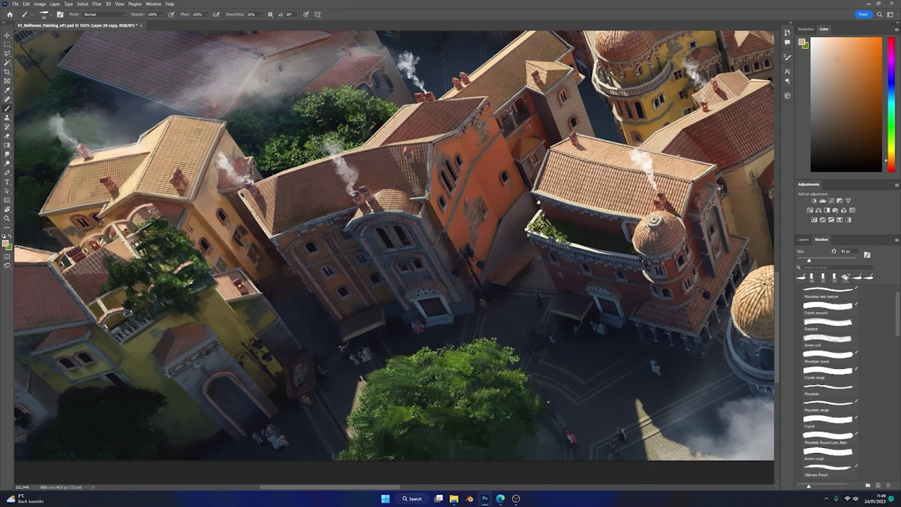
key("shift+b")
key("shift+b")
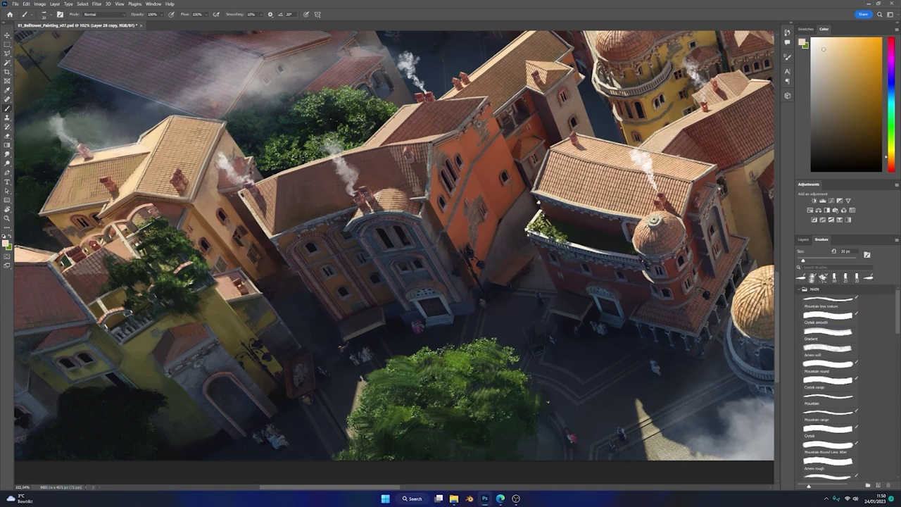
left_click(329, 224, "alt")
left_click(344, 240, "alt")
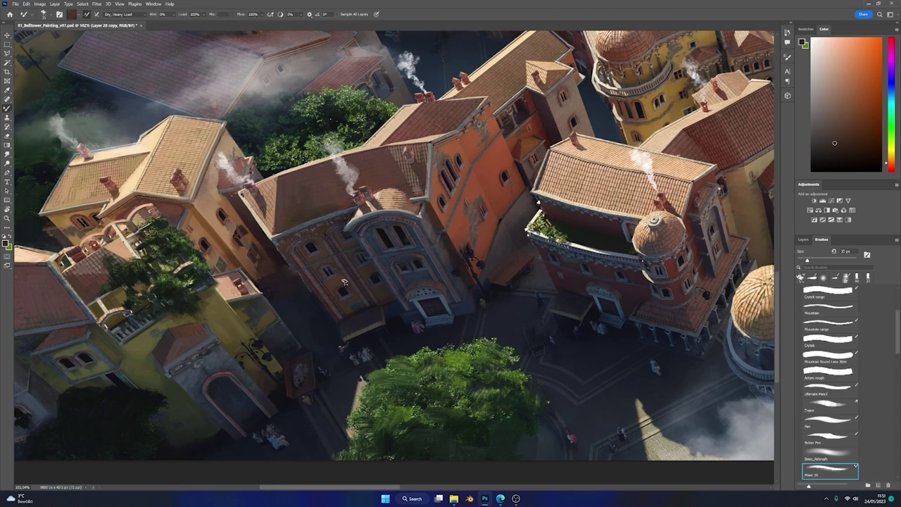
key("shift+b")
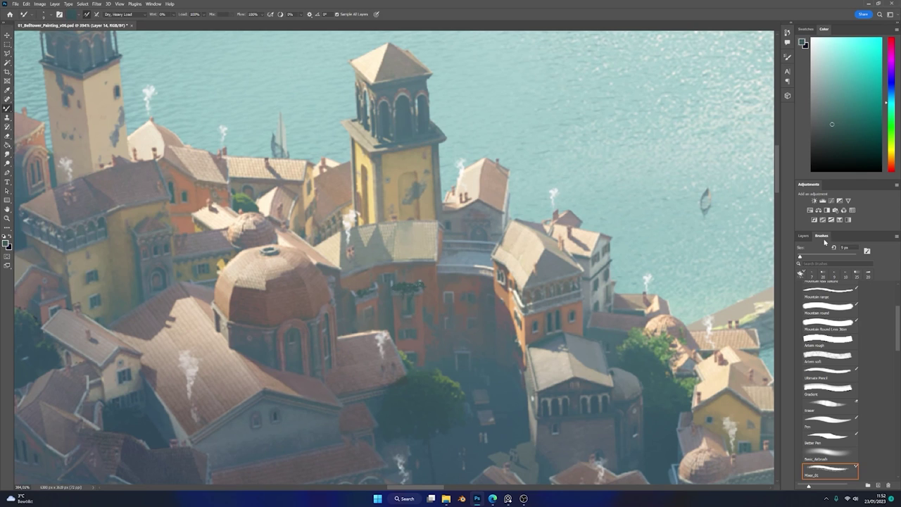
- Lasso the rooftop terrace and paint foliage inside it with Mountain round, sampling a dark cyan
key("l")
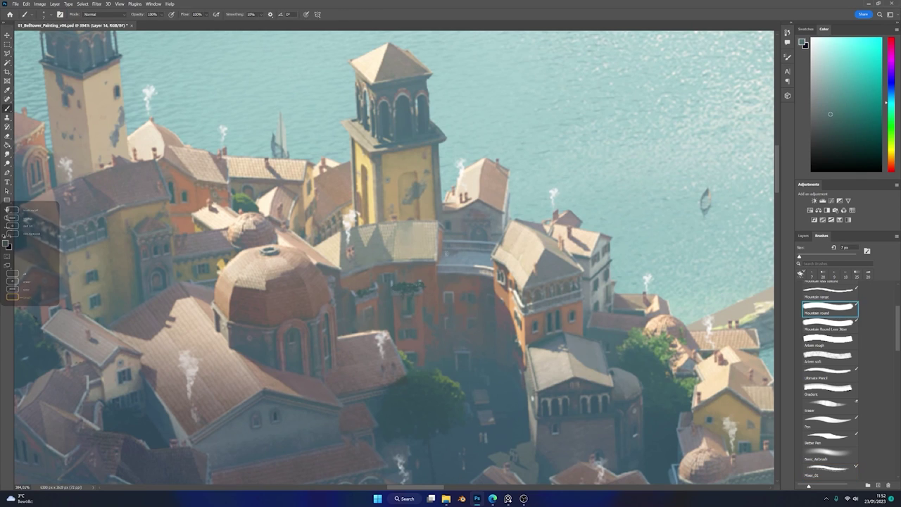
left_click(440, 252)
left_click_drag(470, 255, 479, 255)
key("b")
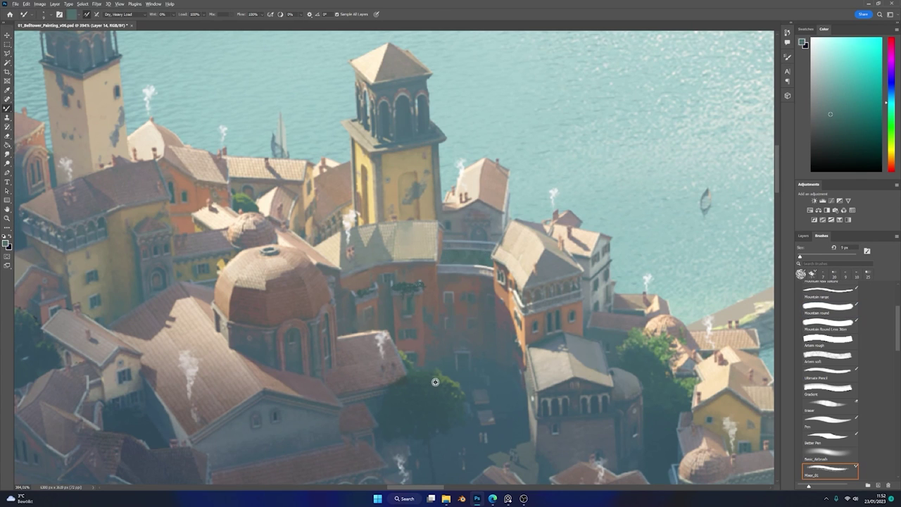
key("shift+b")
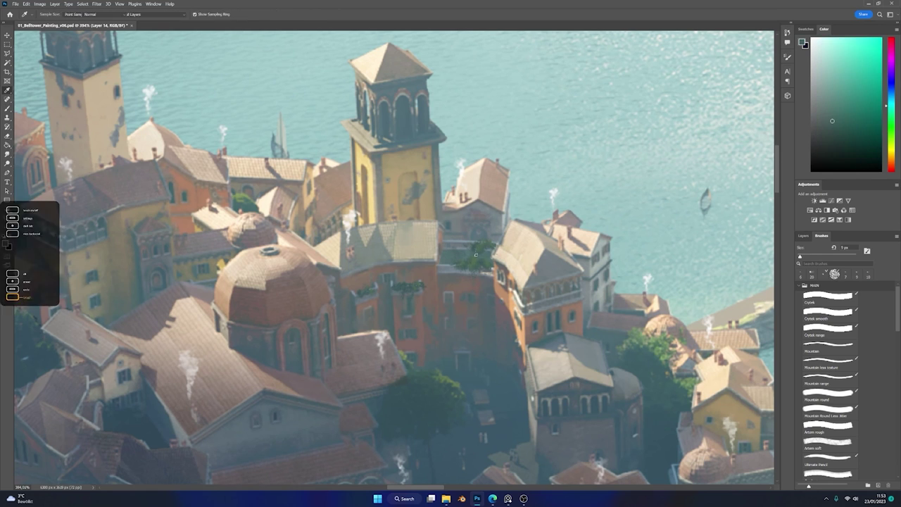
right_click(429, 226)
key("alt")
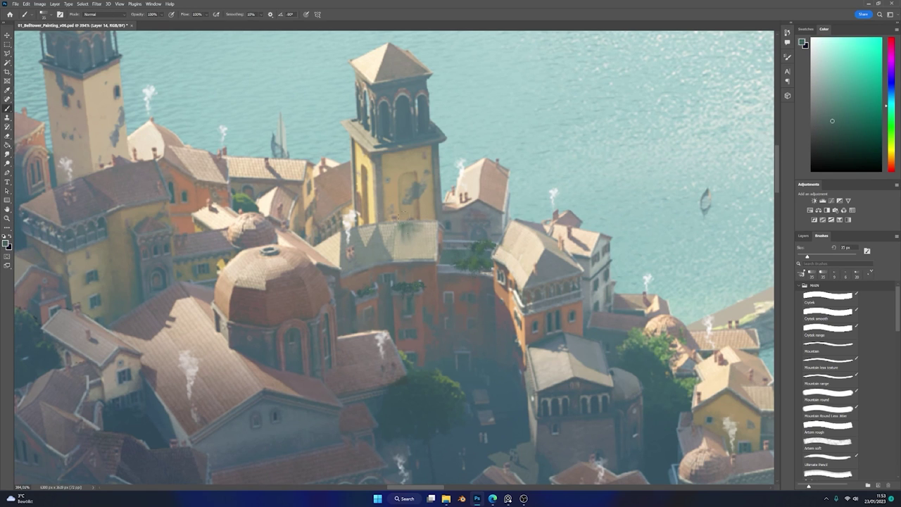
left_click(474, 342, "alt")
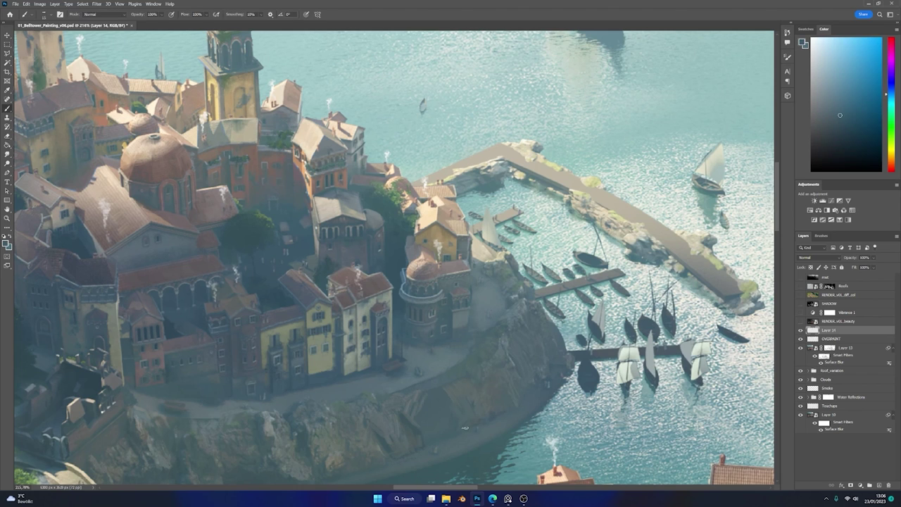
- Paint darker shading onto the western town buildings above the harbour cliff
left_click_drag(395, 404, 434, 343)
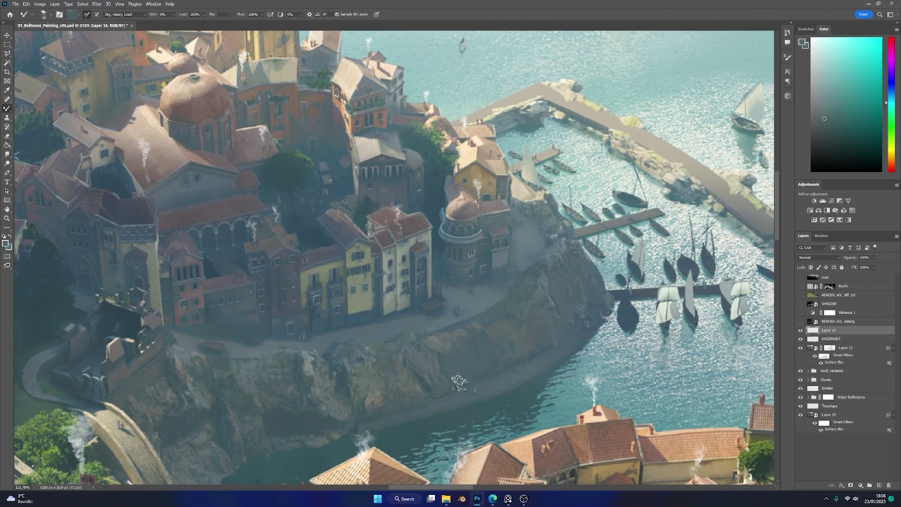
key("shift+b")
left_click(489, 310, "alt")
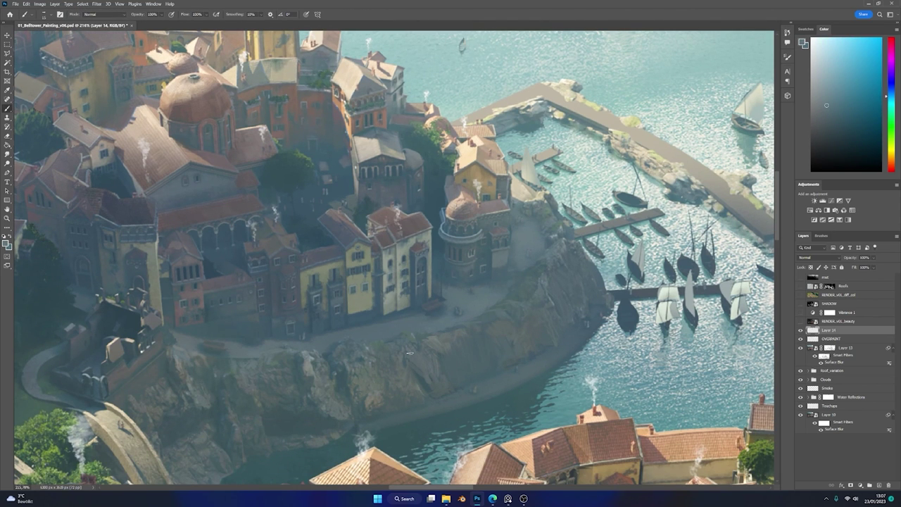
left_click(240, 359, "alt")
left_click_drag(240, 358, 359, 358)
right_click(329, 246)
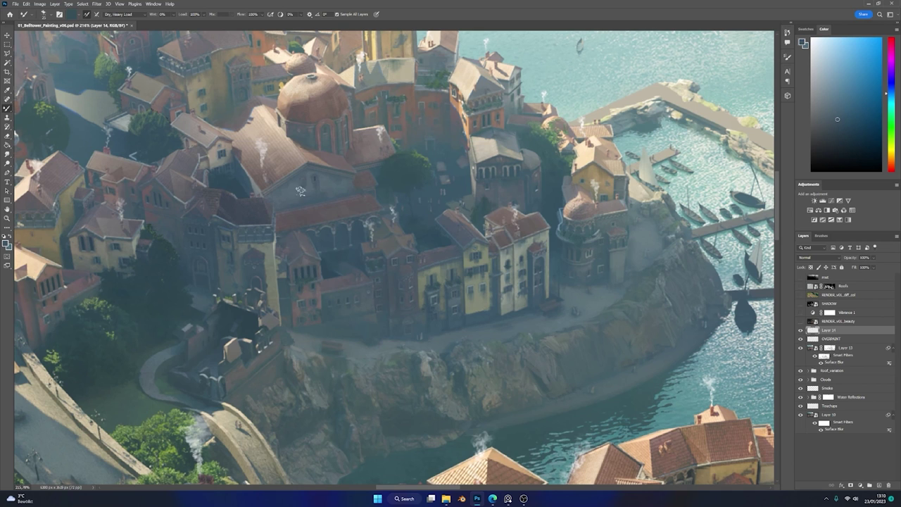
- Paint and blend dark muted green foliage with the Mixer Brush, then save the file
key("shift+b")
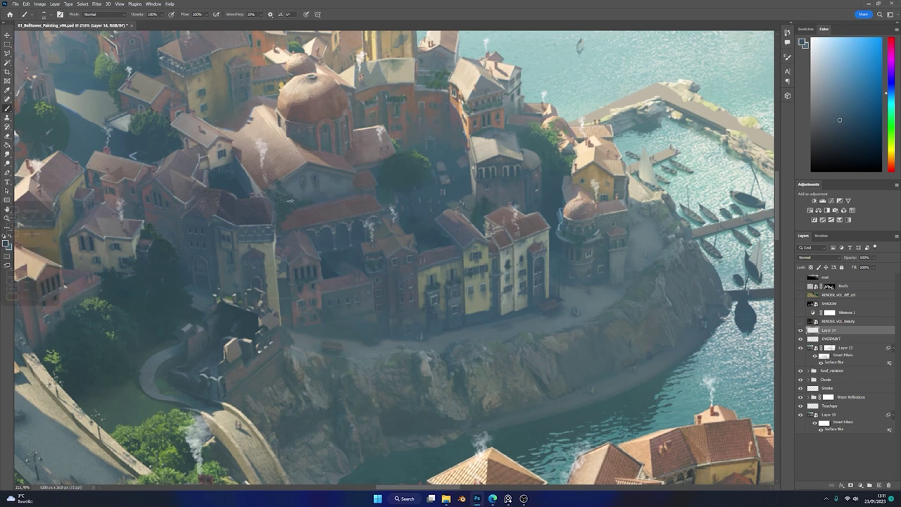
left_click(277, 184, "alt")
key("shift+b")
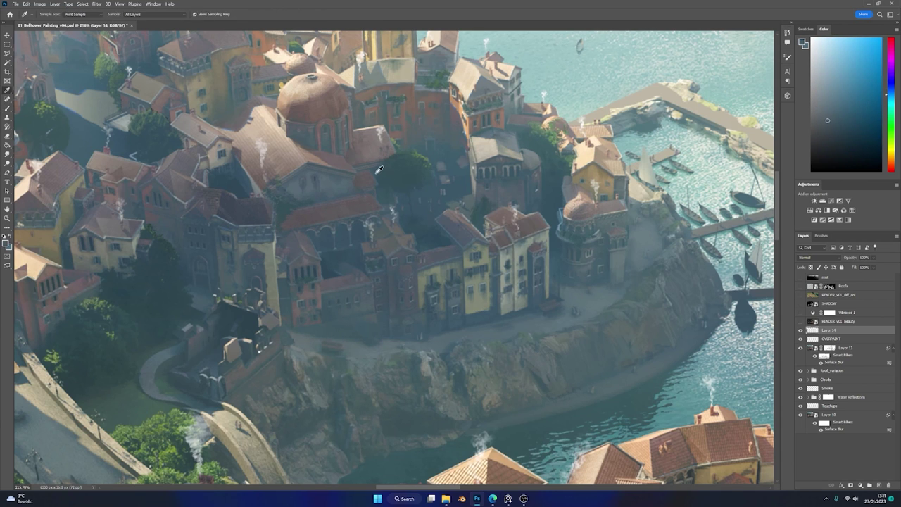
key("shift+b")
key("shift+b")
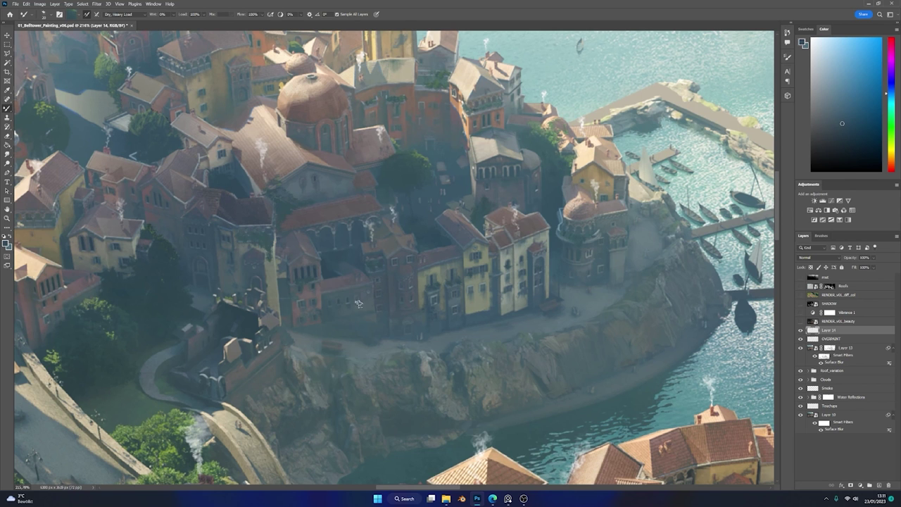
key("shift+b")
left_click(271, 262, "alt")
key("ctrl+s")
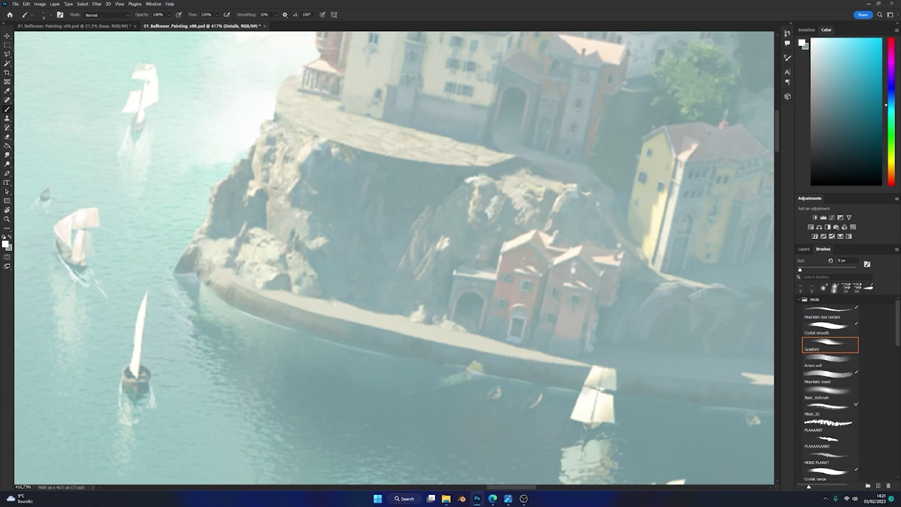
- Zoom out until the whole v08 painting of the town, bell tower and bay fits the window
scroll(492, 398, "down", 5)
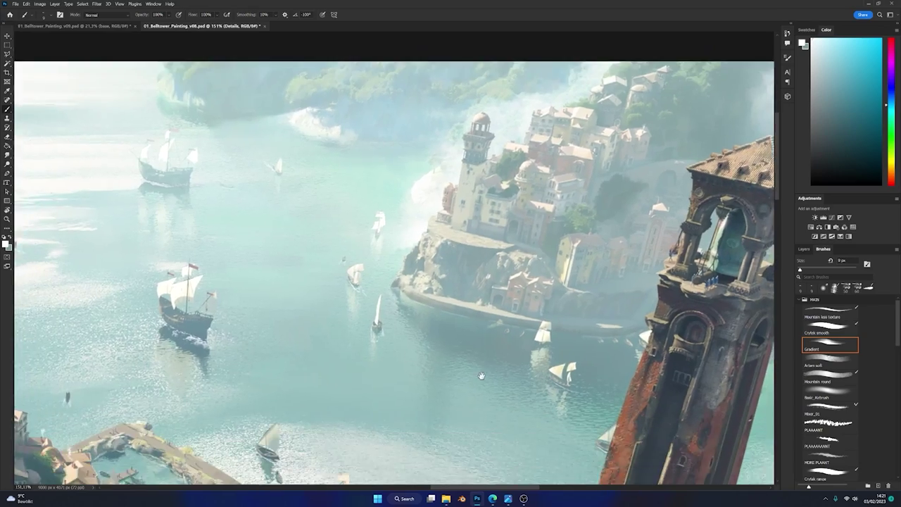
scroll(476, 407, "down", 2)
scroll(482, 395, "down", 2)
scroll(490, 376, "down", 2)
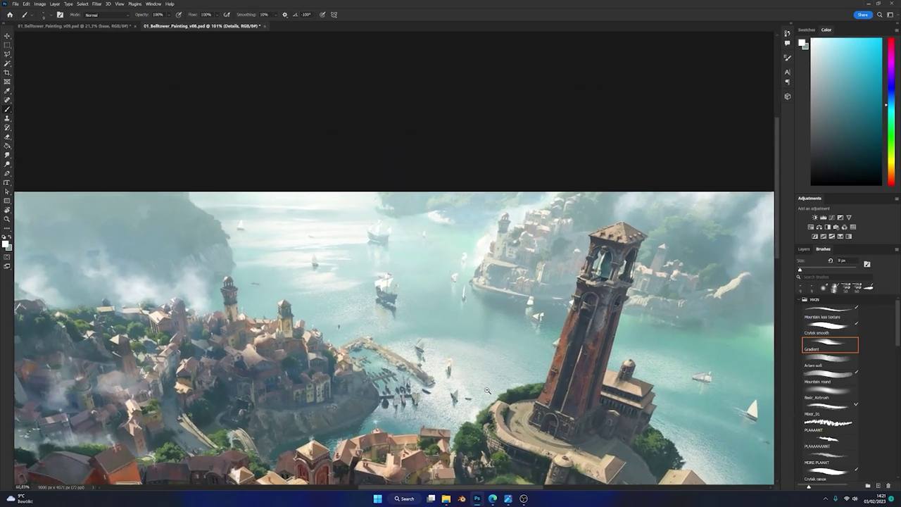
scroll(497, 357, "down", 1)
scroll(496, 357, "down", 1)
scroll(496, 357, "down", 2)
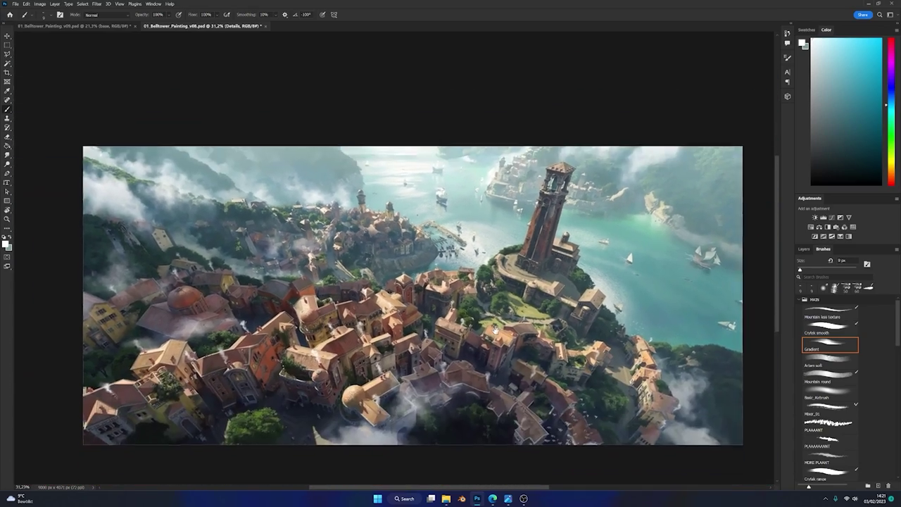